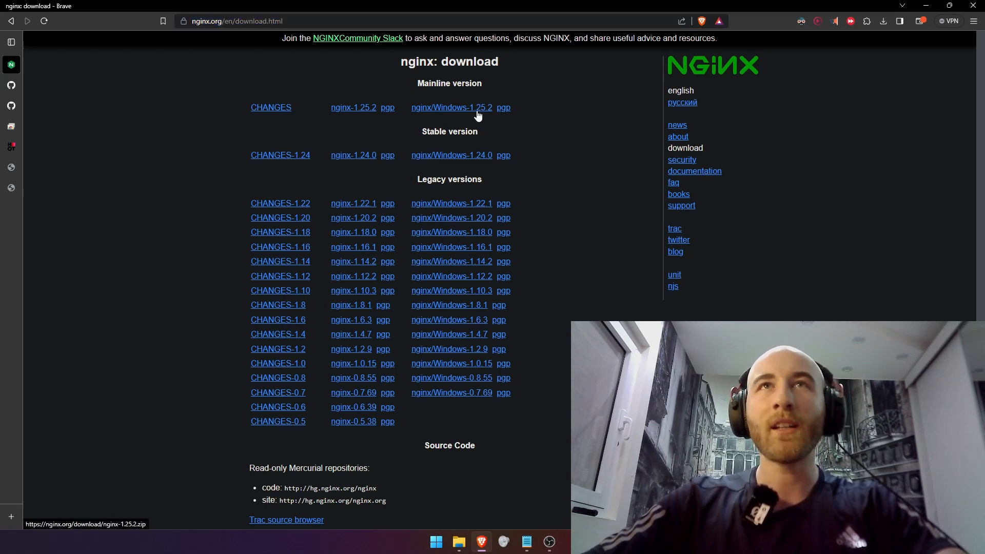
# Switch to the ustoopia Live-stream-server-portable repository on GitHub, review its files and README, and view its code download options
pyautogui.moveTo(477, 111)
pyautogui.mouseDown()
pyautogui.moveTo(490, 104)
pyautogui.moveTo(466, 103)
pyautogui.mouseUp()
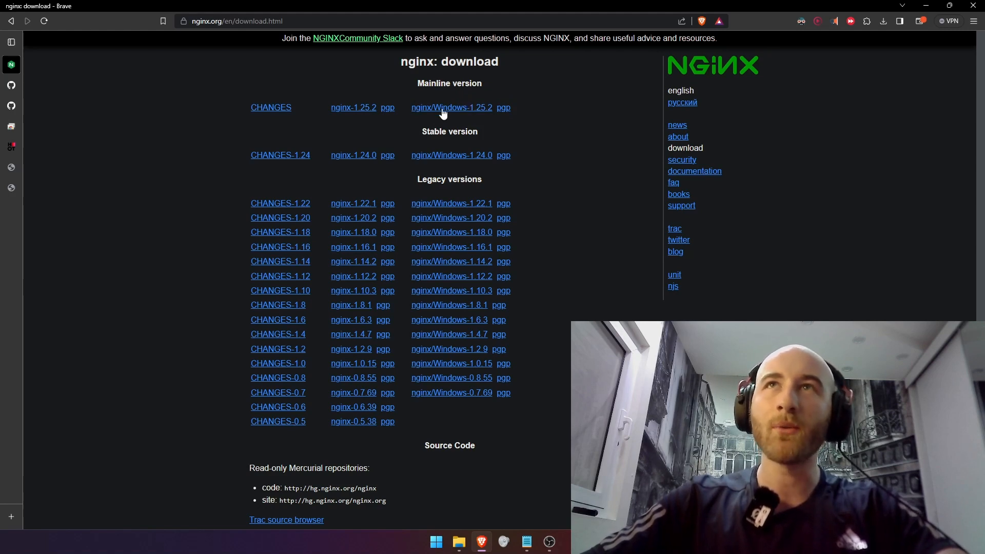
pyautogui.moveTo(443, 110); pyautogui.dragTo(434, 108)
pyautogui.click(12, 86)
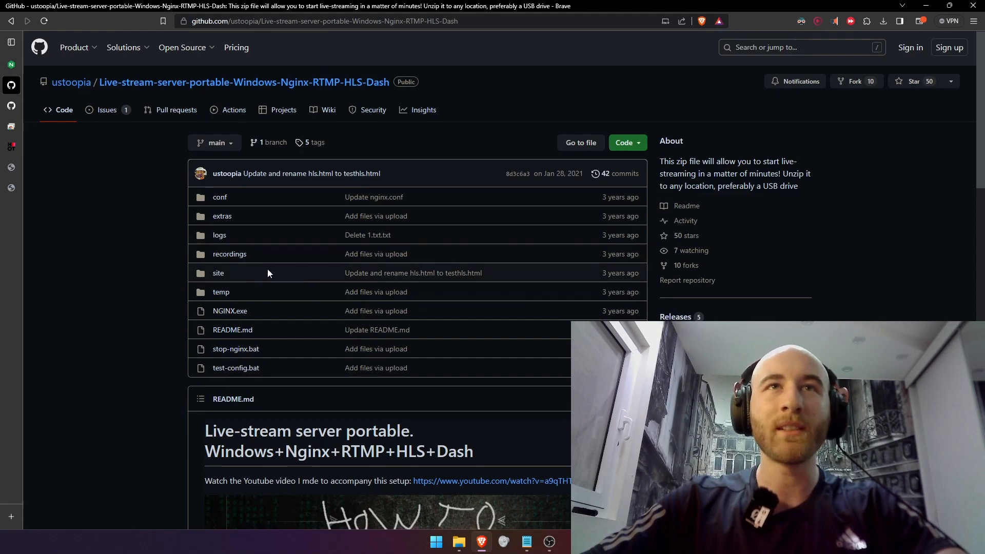
pyautogui.scroll(-5, 268, 273)
pyautogui.scroll(2, 299, 289)
pyautogui.scroll(-8, 211, 341)
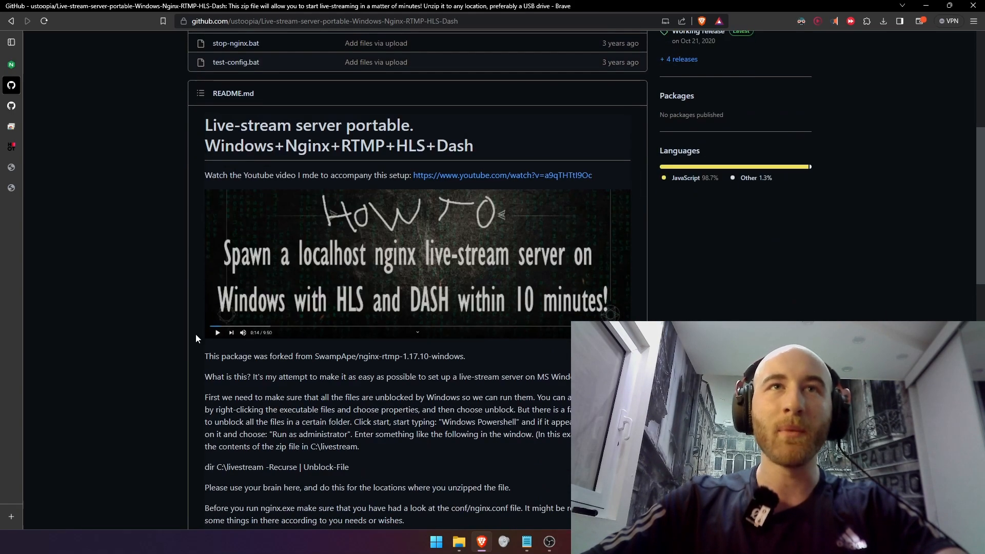
pyautogui.scroll(-4, 348, 303)
pyautogui.scroll(15, 627, 121)
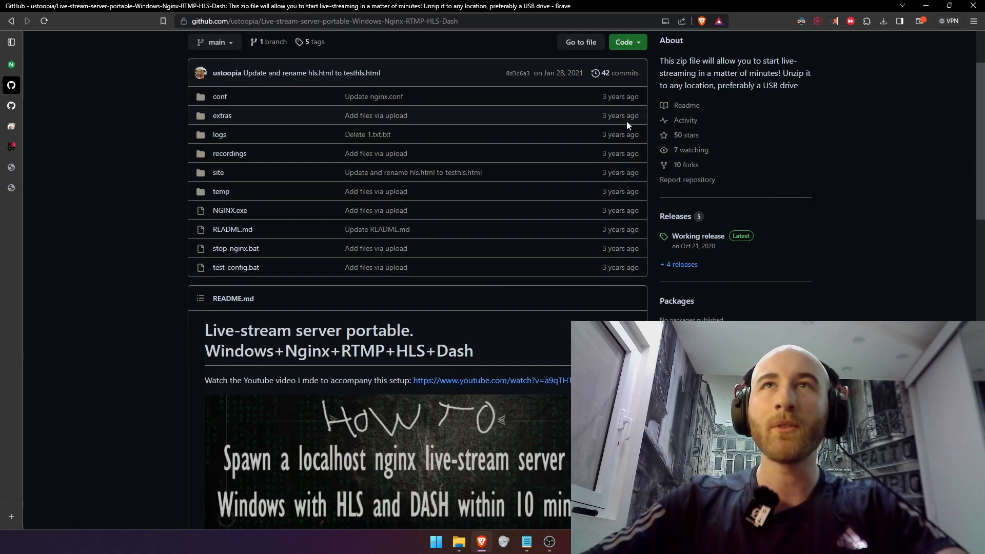
pyautogui.click(624, 144)
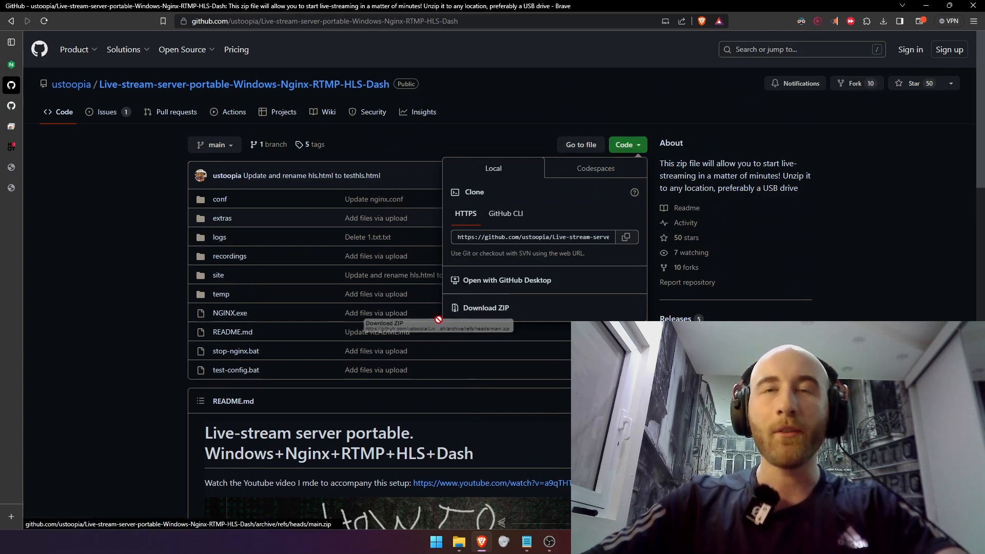
pyautogui.click(80, 219)
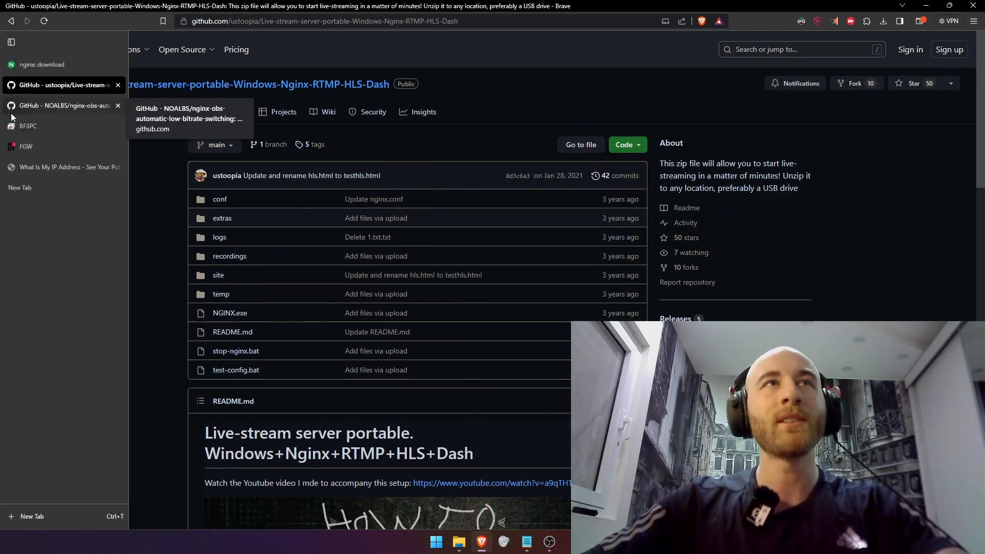
# Switch to the NOALBS nginx-obs-automatic-low-bitrate-switching repository and view its code download options and file list
pyautogui.click(34, 105)
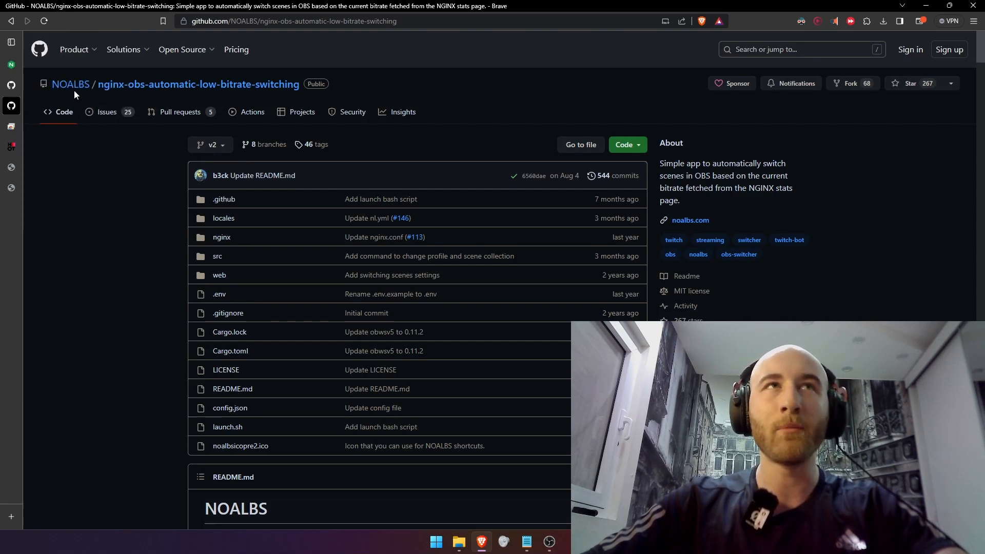
pyautogui.click(619, 151)
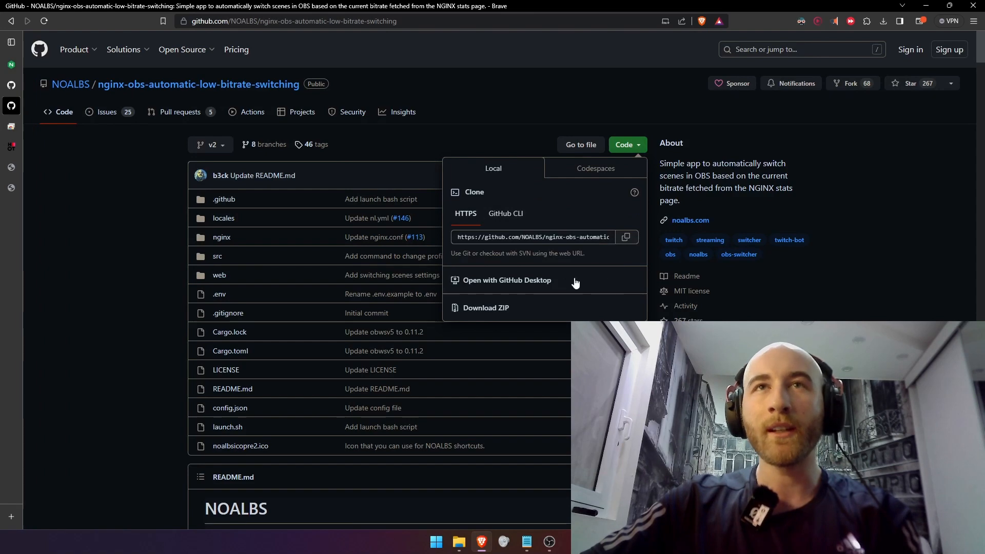
pyautogui.rightClick(422, 254)
pyautogui.click(119, 246)
pyautogui.click(118, 246)
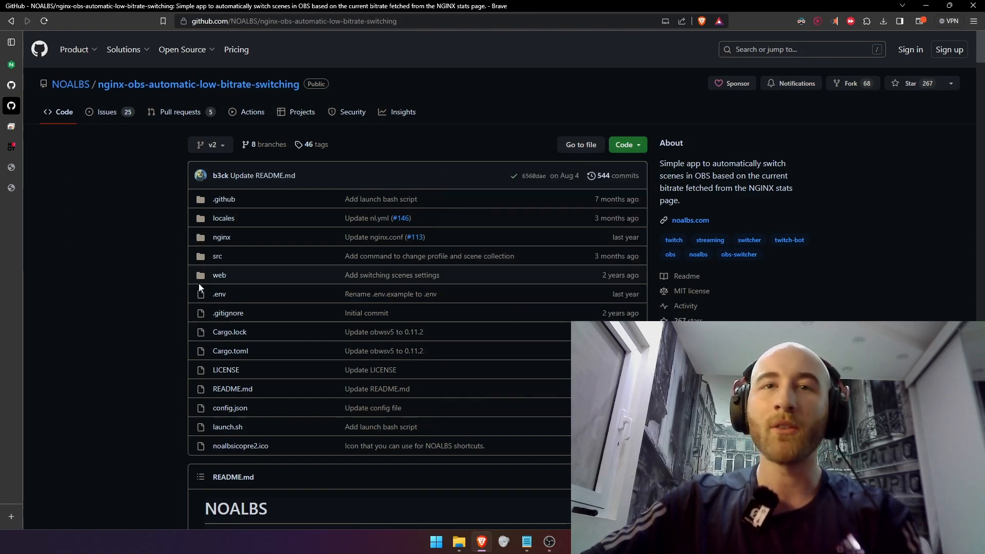
pyautogui.moveTo(272, 176); pyautogui.dragTo(254, 410)
pyautogui.moveTo(257, 427); pyautogui.dragTo(282, 239)
pyautogui.click(106, 264)
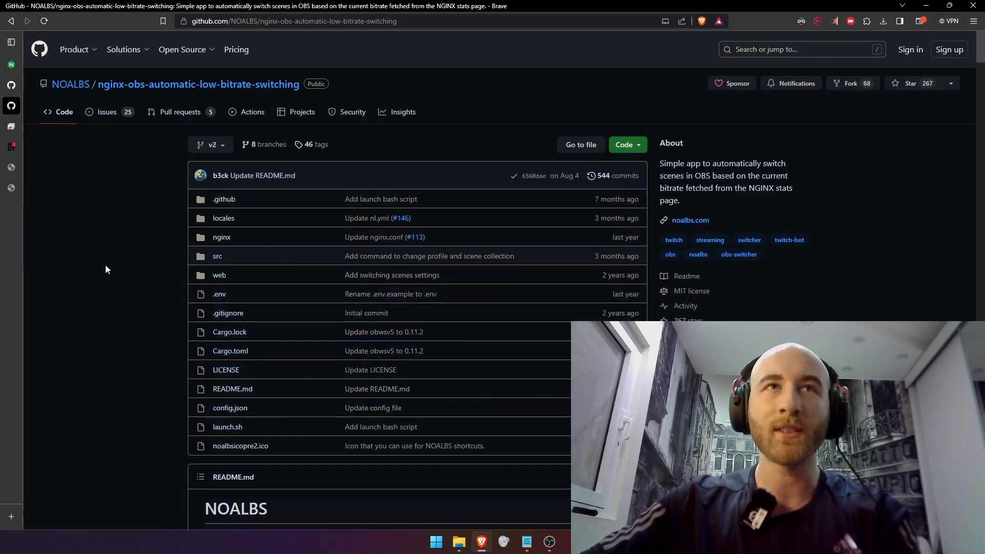
# Find the Quick Start section in the NOALBS README and open the linked releases page
pyautogui.scroll(-5, 141, 315)
pyautogui.scroll(-11, 140, 321)
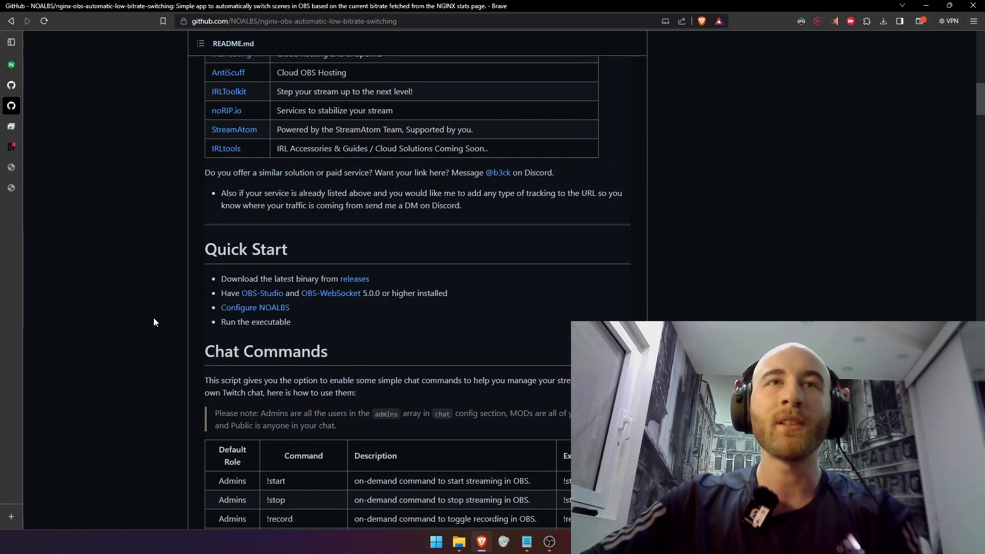
pyautogui.tripleClick(268, 240)
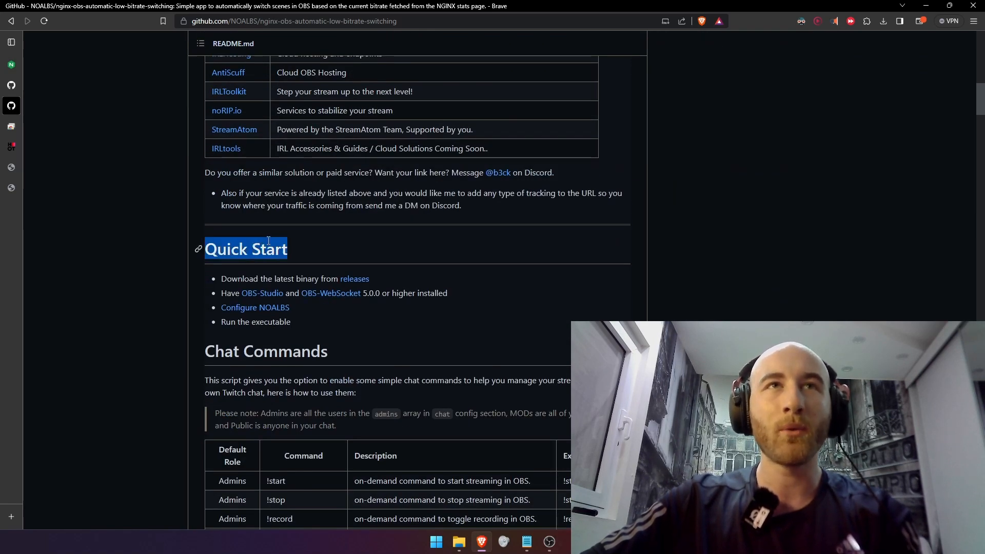
pyautogui.click(352, 282)
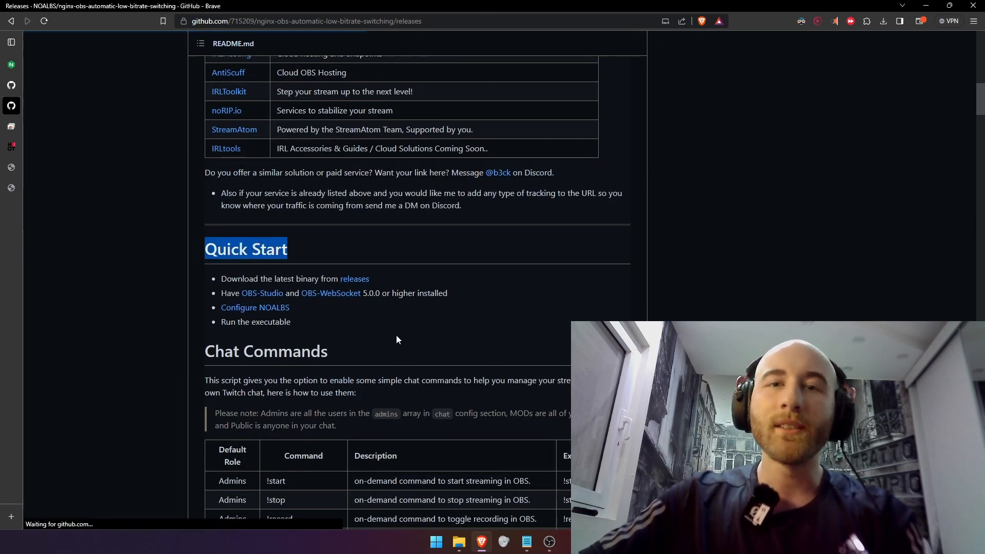
# Examine the NOALBS v2.8.0 release assets, including the Windows zip, and return to the repository README
pyautogui.scroll(-7, 401, 348)
pyautogui.scroll(4, 429, 350)
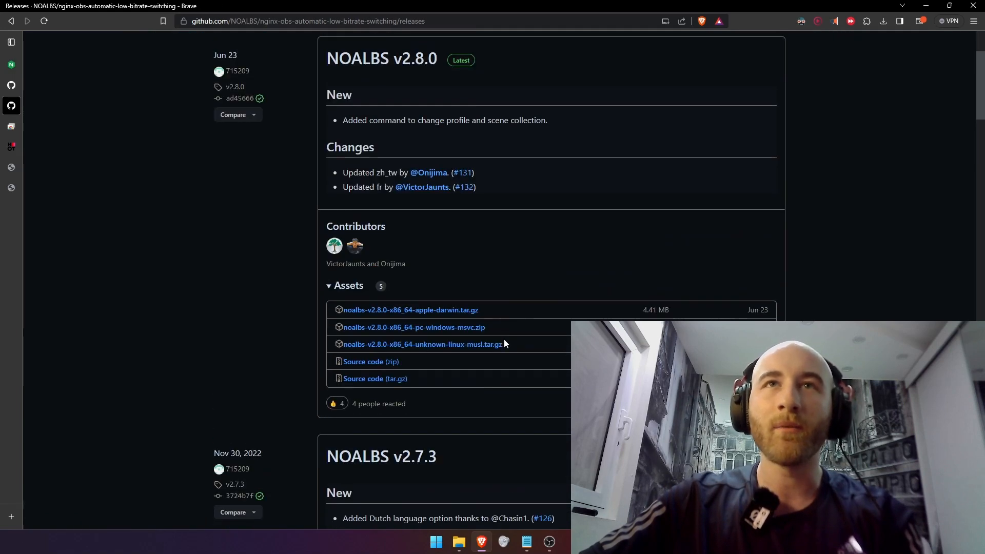
pyautogui.tripleClick(516, 347)
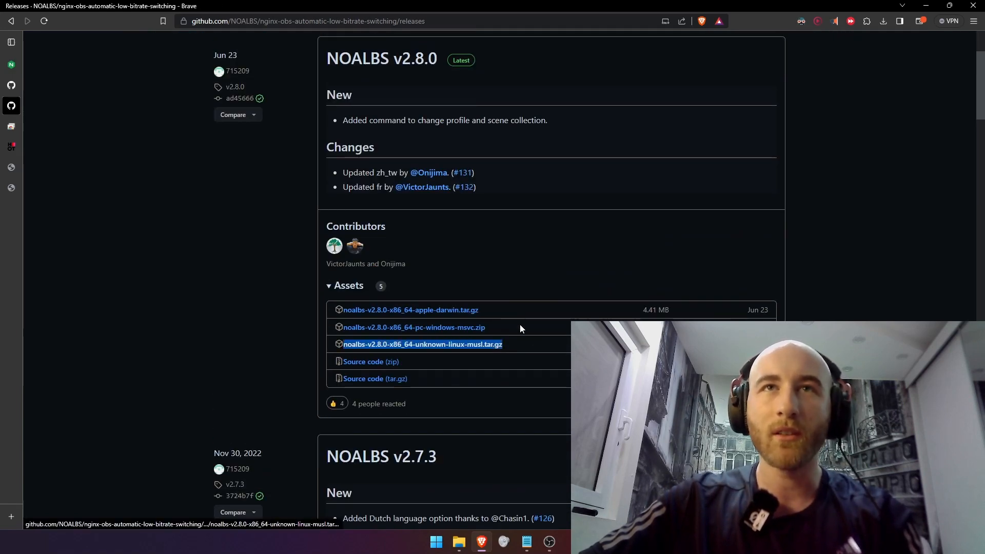
pyautogui.moveTo(523, 327); pyautogui.dragTo(404, 322)
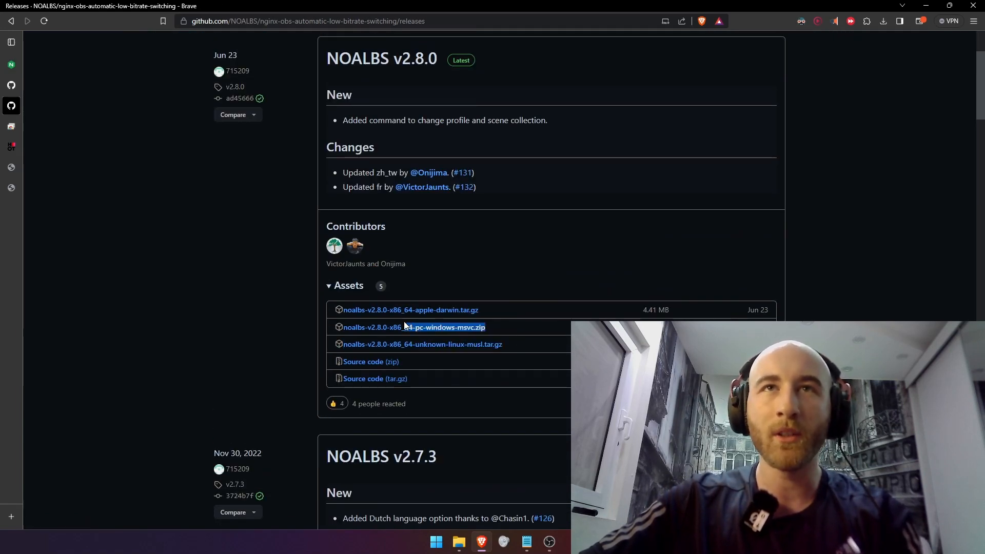
pyautogui.click(503, 286)
pyautogui.click(366, 287)
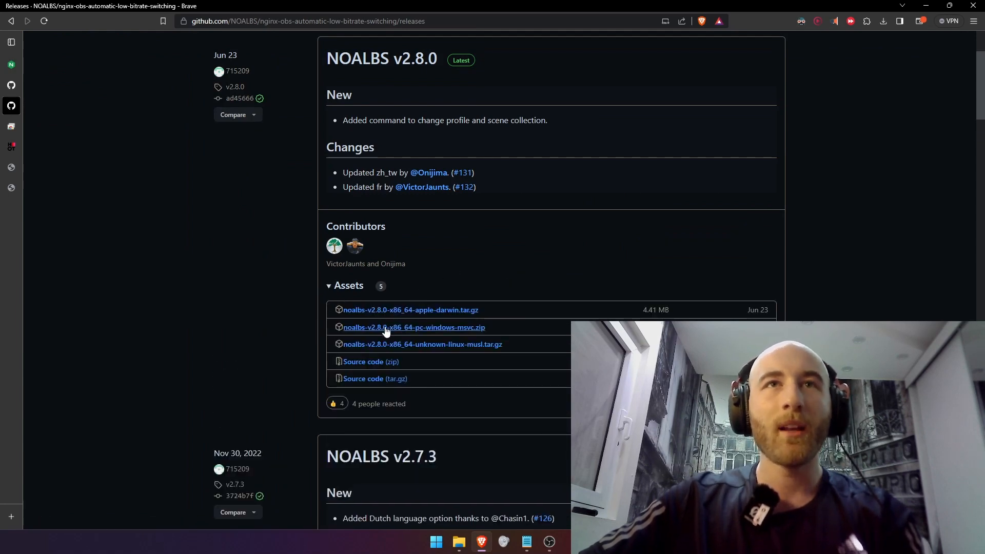
pyautogui.hotkey('alt', 'Left')
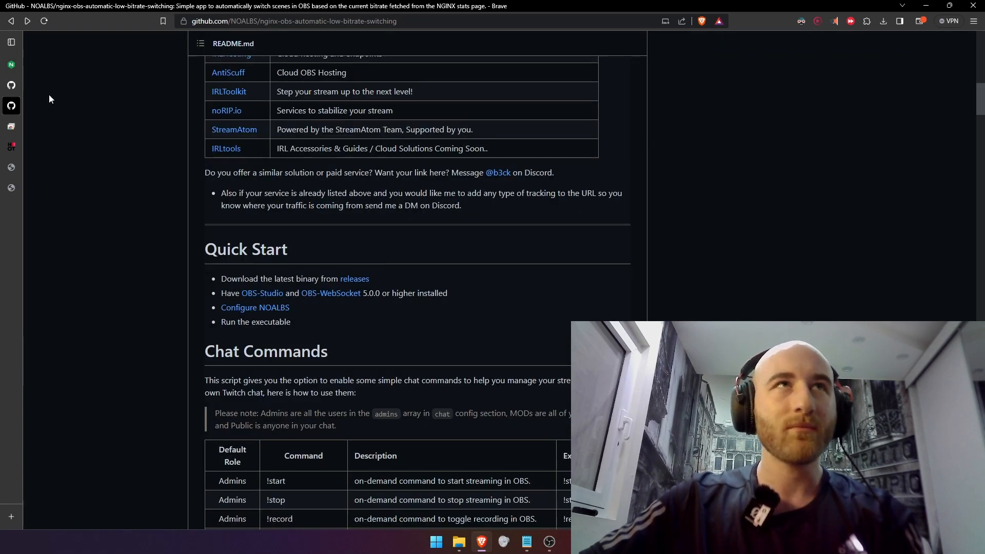
# Switch to the BF3PC remote desktop, look over the livestream folder, and open the nginx-obs-automatic-low-bitrate-switching folder inside switcher
pyautogui.click(11, 126)
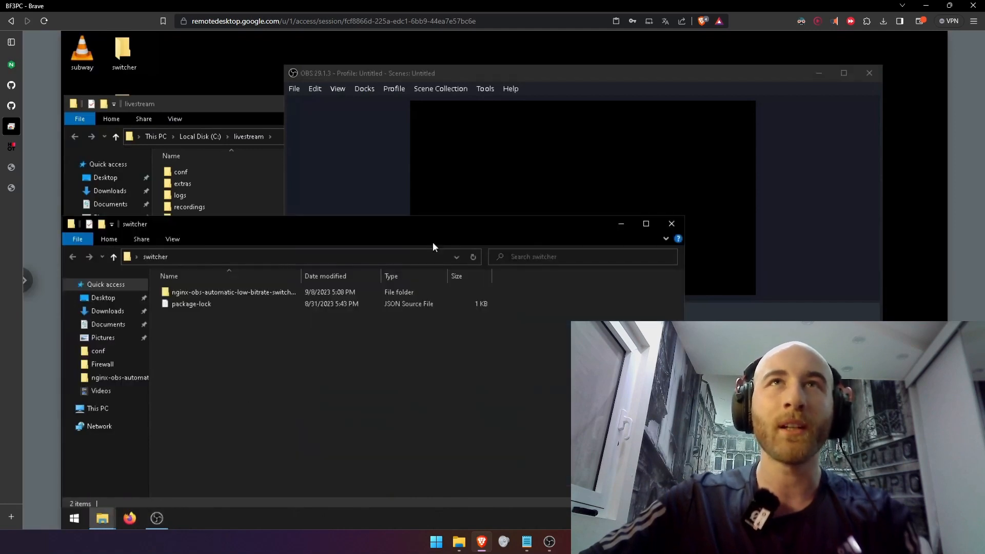
pyautogui.click(544, 59)
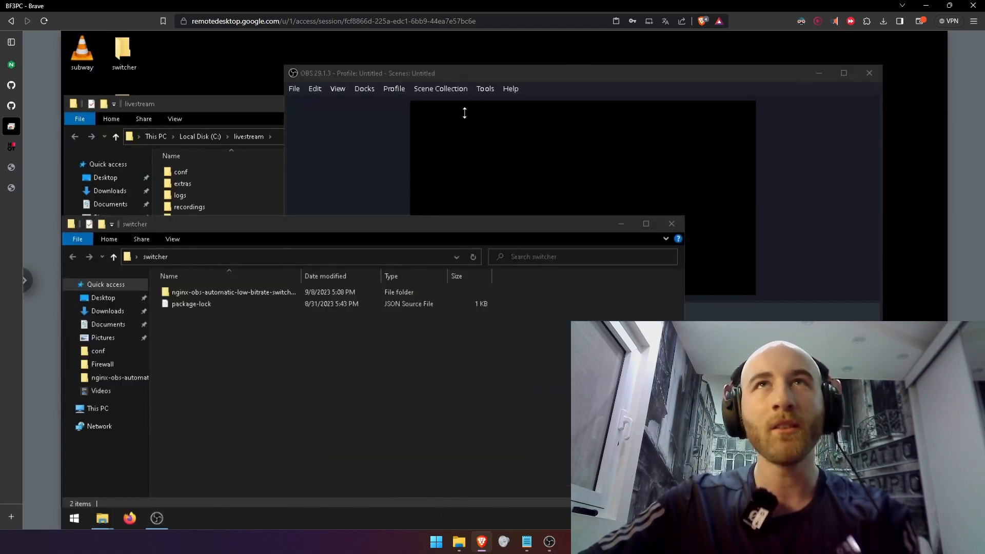
pyautogui.click(191, 183)
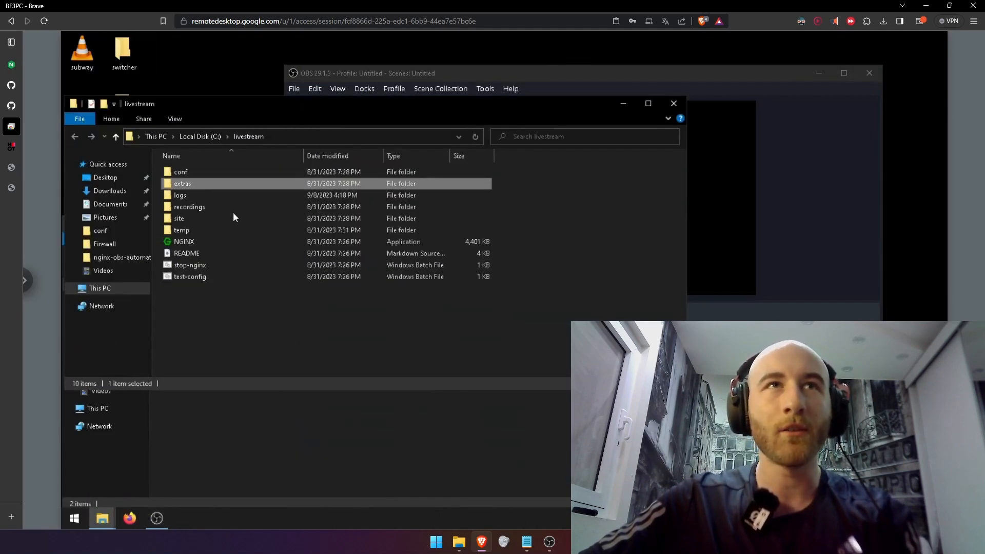
pyautogui.hotkey('ctrl', 'a')
pyautogui.click(294, 498)
pyautogui.moveTo(363, 437); pyautogui.dragTo(218, 264)
pyautogui.doubleClick(225, 294)
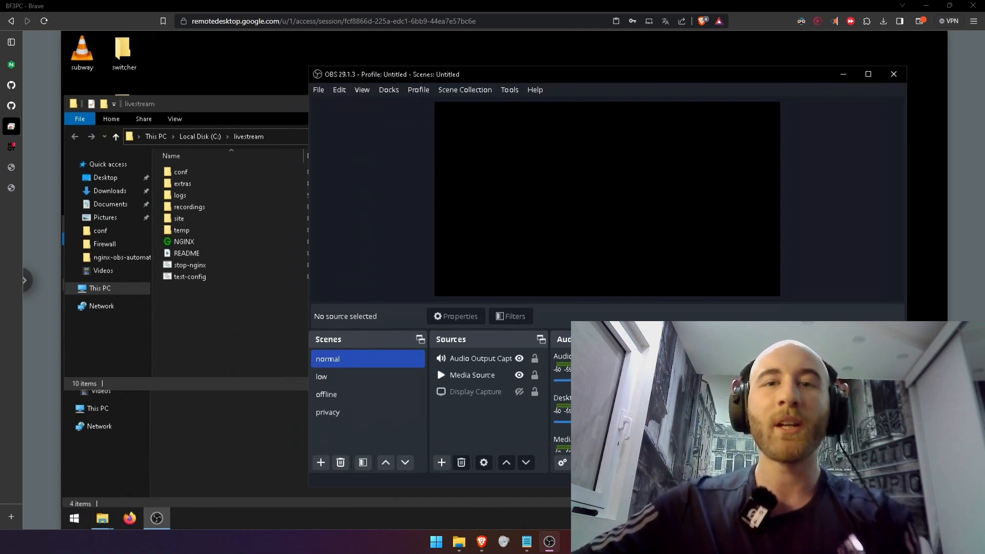
# Open the WebSocket Server Settings in OBS on the remote PC
pyautogui.click(479, 91)
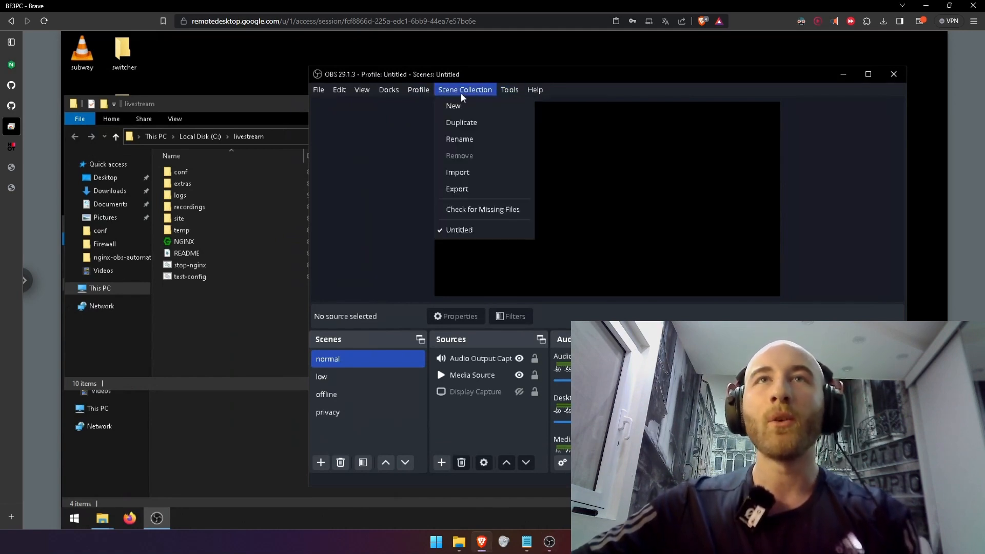
pyautogui.moveTo(514, 92)
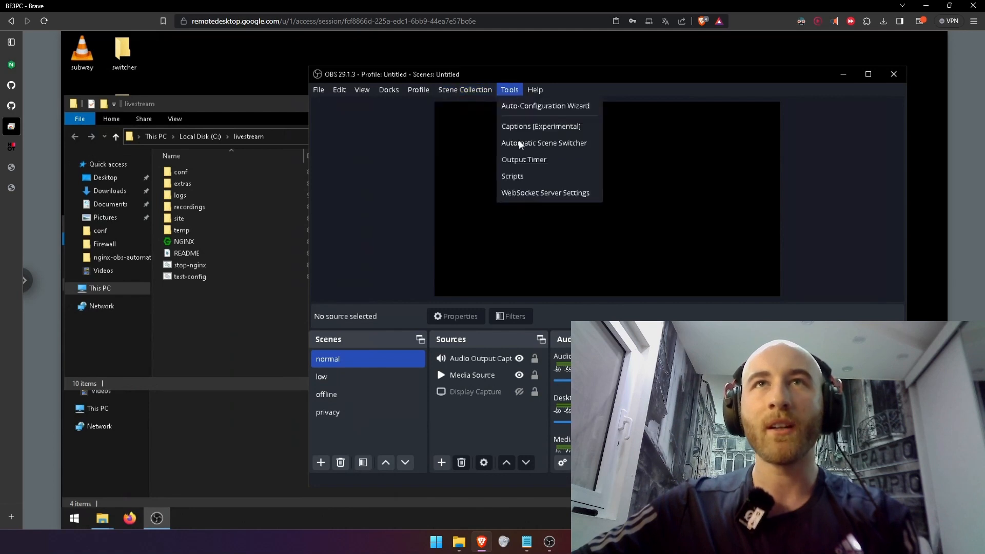
pyautogui.click(531, 194)
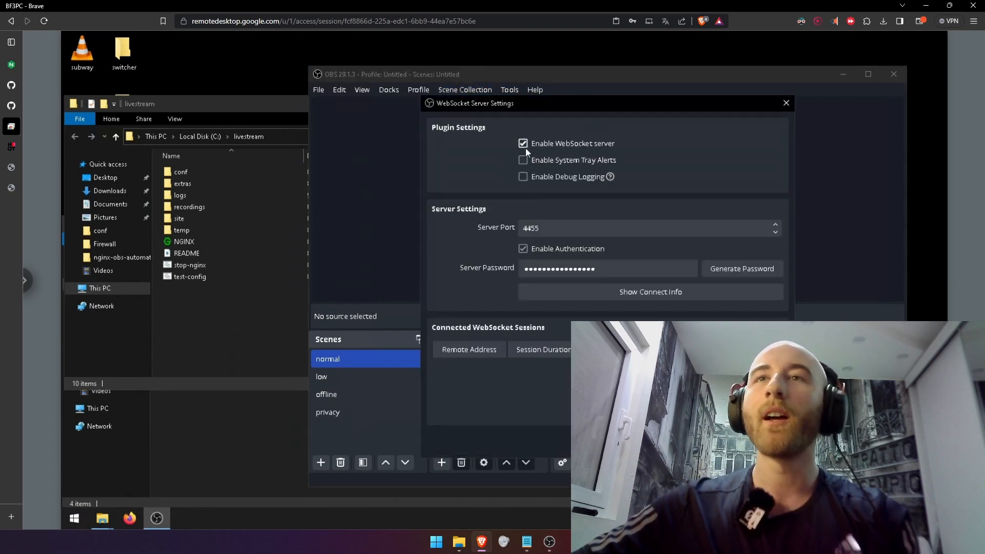
# Open the conf folder inside livestream and locate the NOALBS config file in the bitrate-switching folder
pyautogui.click(195, 243)
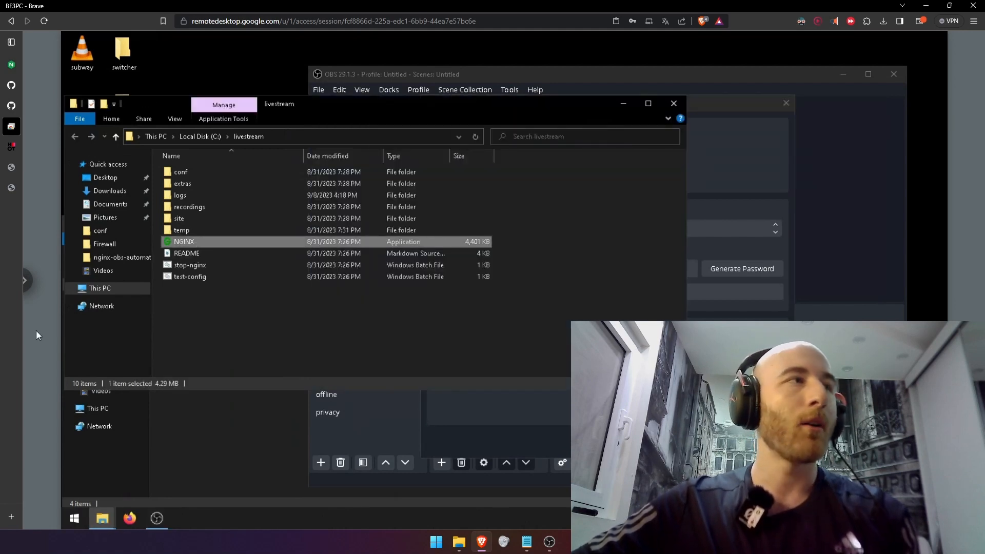
pyautogui.hotkey('alt', 'Tab')
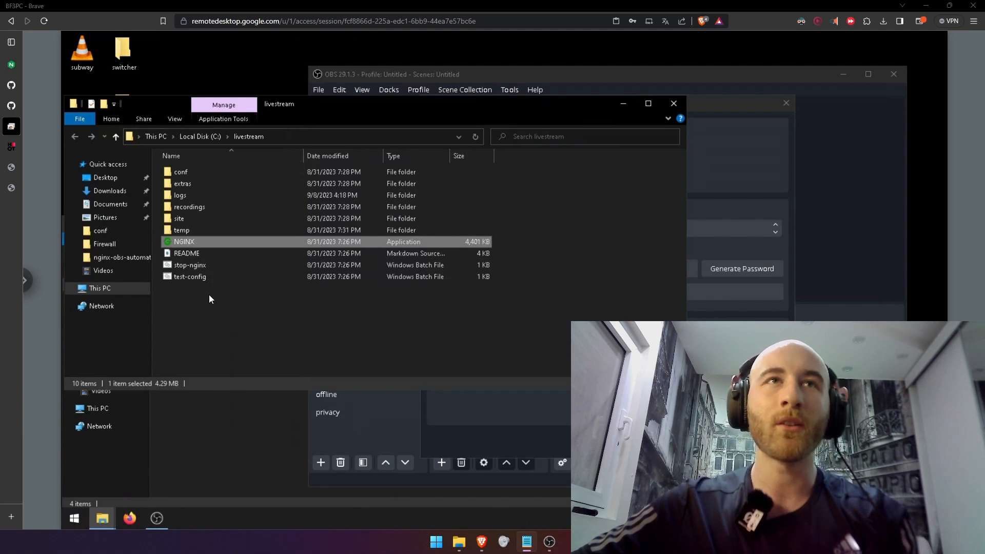
pyautogui.doubleClick(190, 172)
pyautogui.click(194, 405)
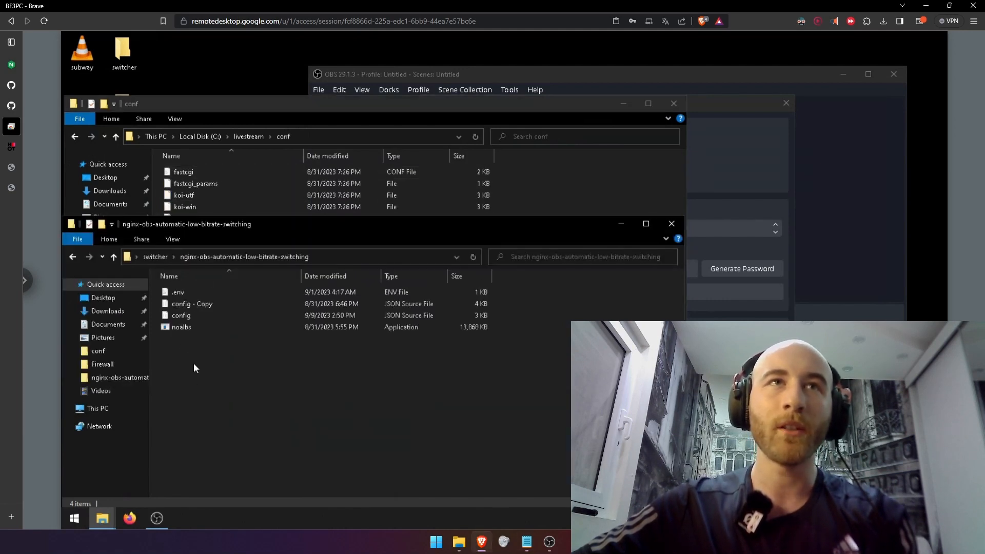
pyautogui.click(192, 324)
pyautogui.click(193, 317)
pyautogui.click(257, 106)
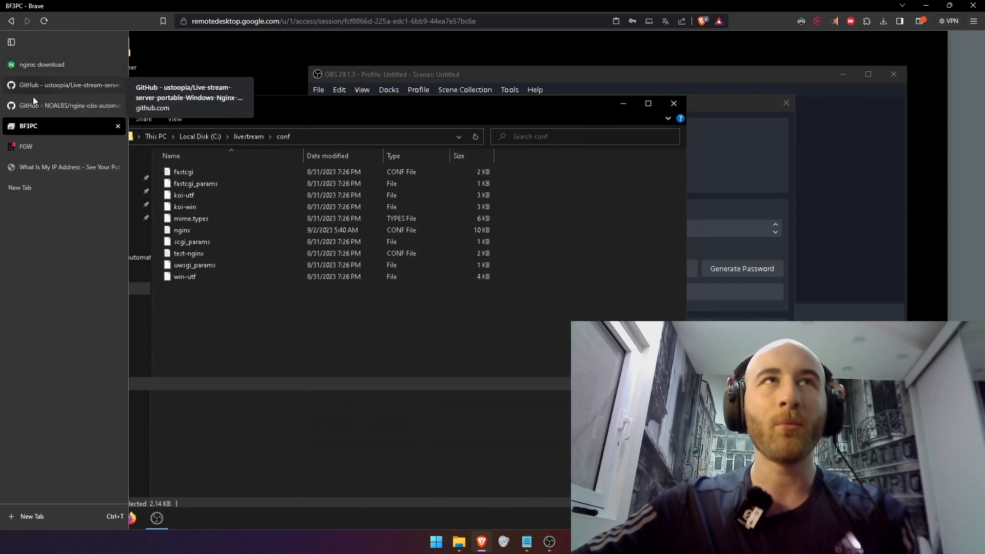
# Look through the conf folder of the Live-stream-server-portable repository on GitHub, and return to the BF3PC remote desktop
pyautogui.click(33, 99)
pyautogui.click(52, 87)
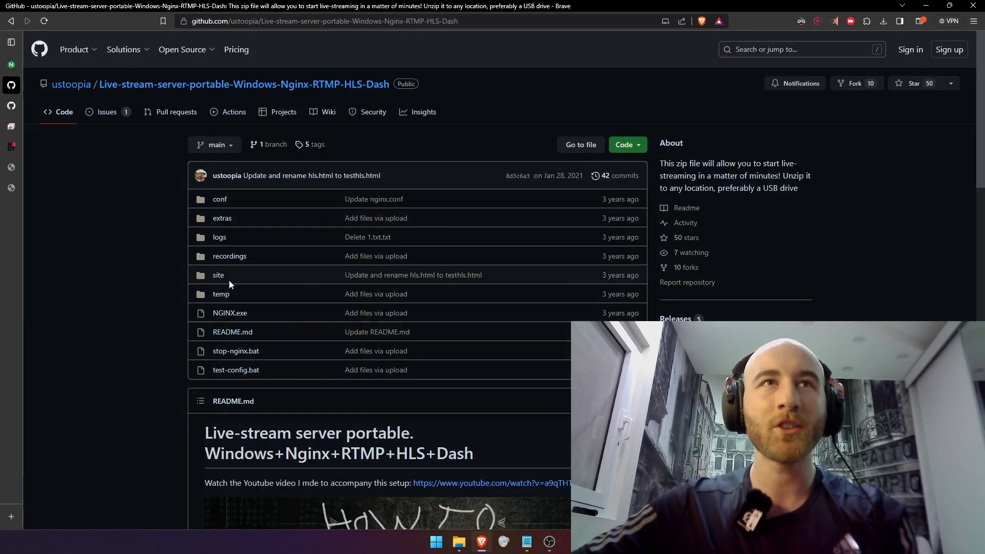
pyautogui.click(224, 206)
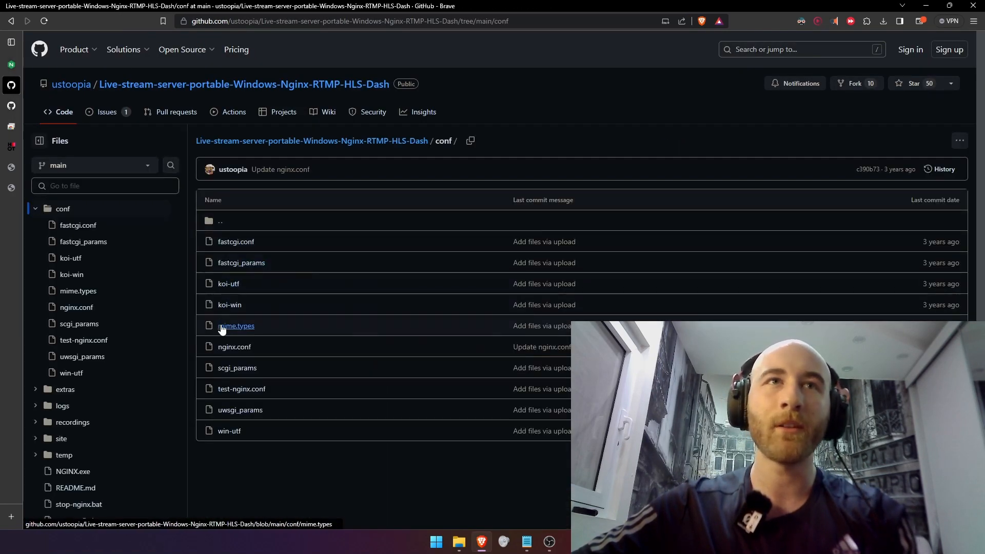
pyautogui.click(69, 134)
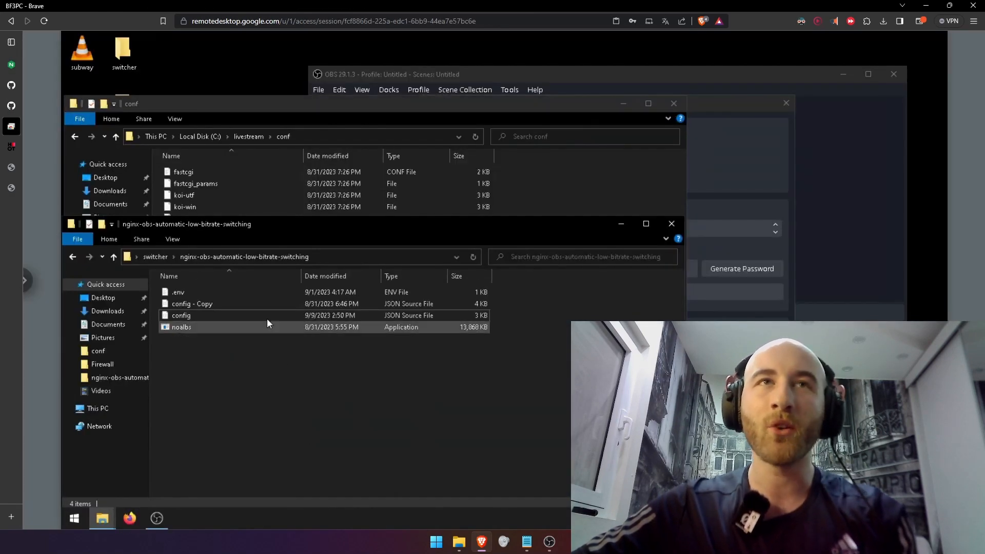
# Review the example NOALBS configuration in the repository README, including the switching scenes, stream server and OBS WebSocket entries
pyautogui.click(12, 87)
pyautogui.click(2, 106)
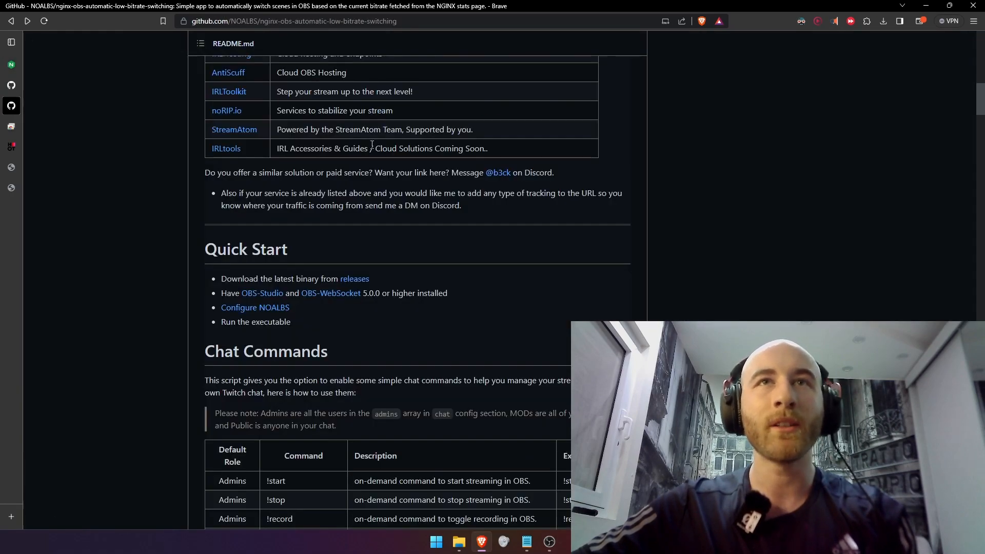
pyautogui.scroll(-15, 411, 319)
pyautogui.scroll(3, 424, 337)
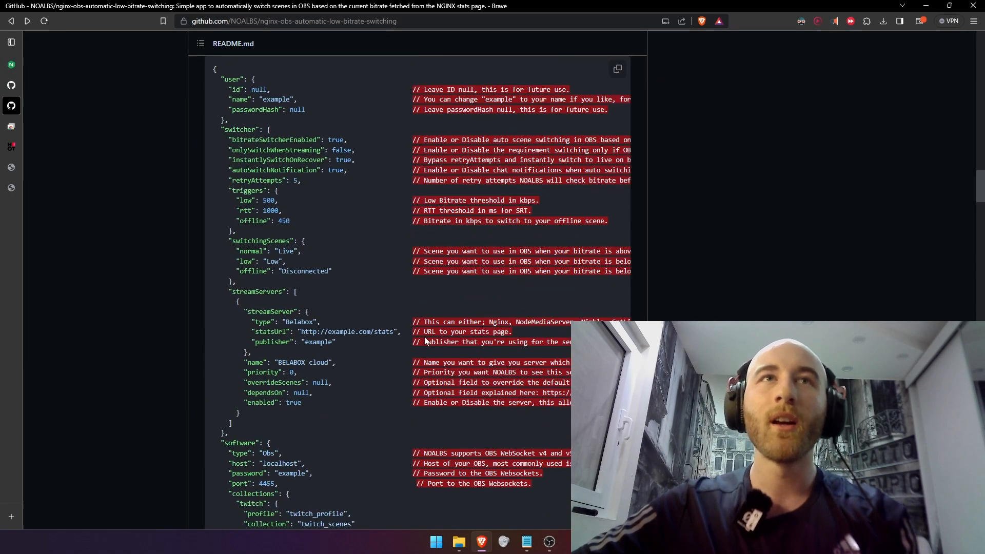
pyautogui.scroll(-2, 403, 325)
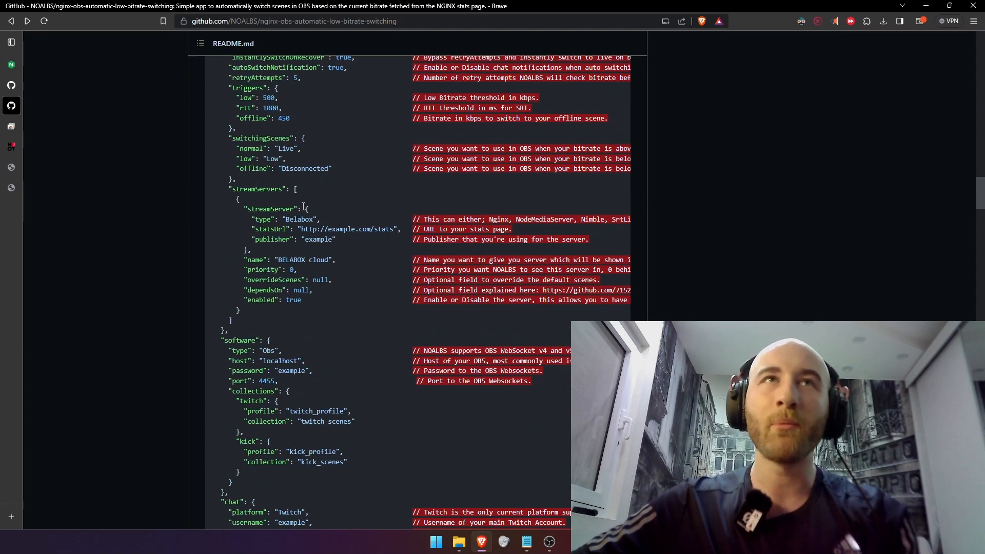
# Examine the software section of the README's example config, and select the config file in the bitrate-switching folder on the remote PC
pyautogui.scroll(2, 296, 180)
pyautogui.scroll(-4, 258, 255)
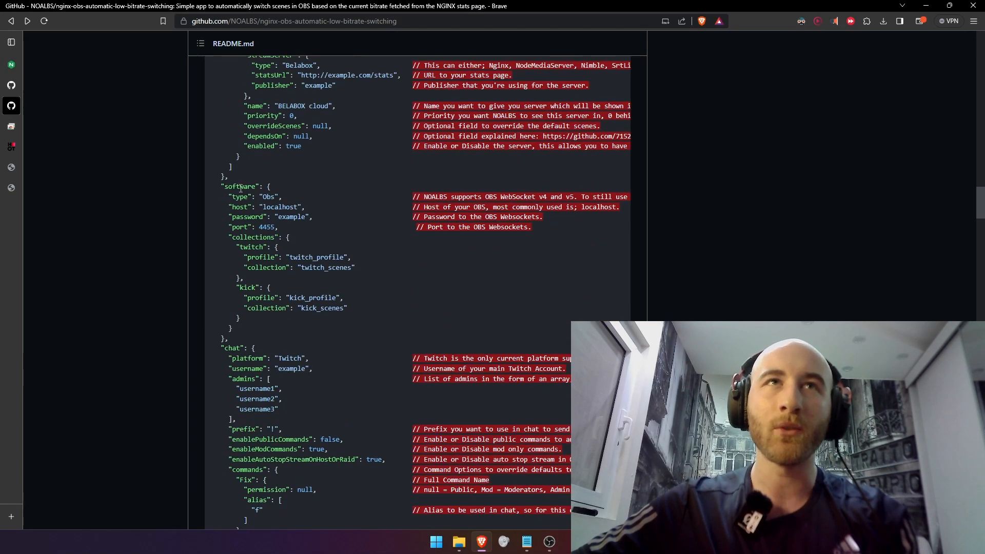
pyautogui.moveTo(240, 189); pyautogui.dragTo(281, 334)
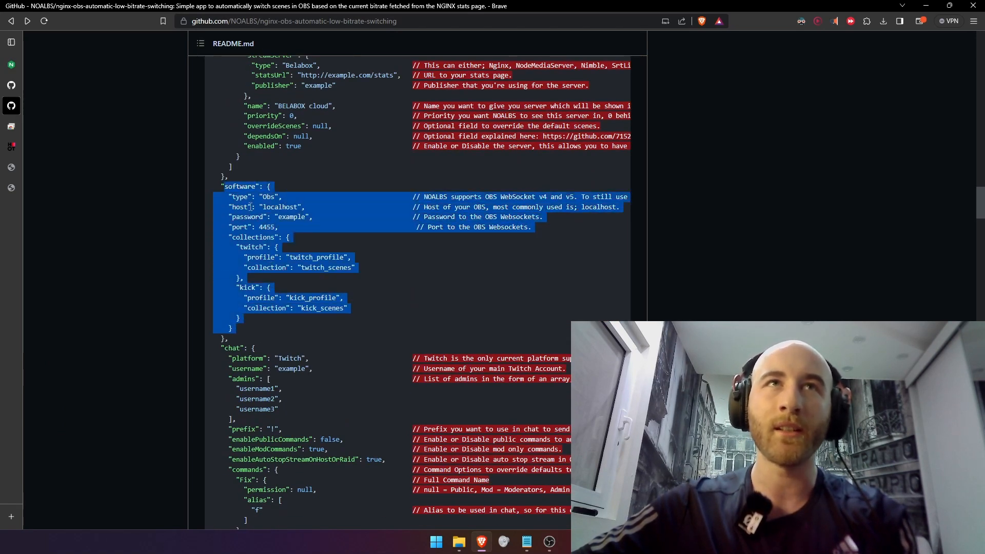
pyautogui.click(11, 126)
pyautogui.click(211, 317)
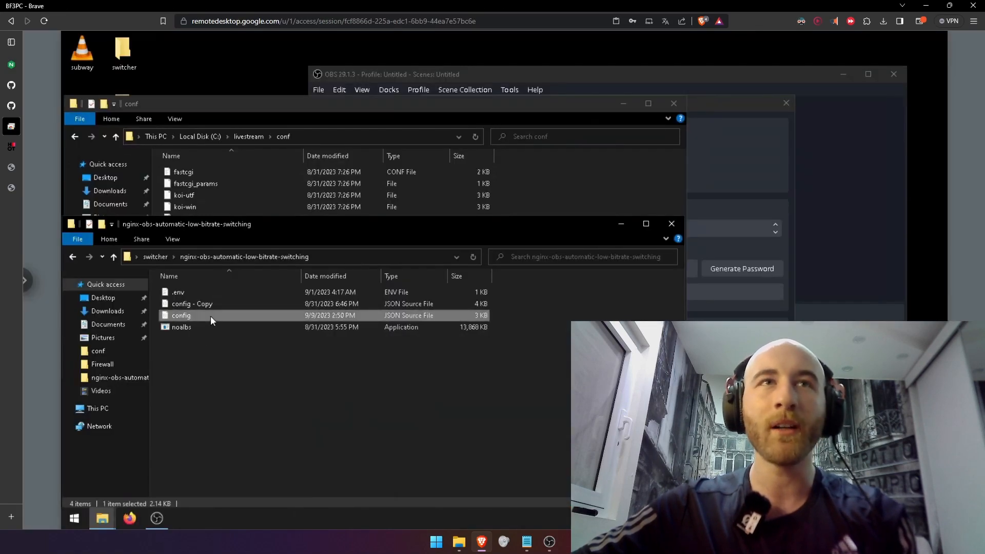
# Review the OBS WebSocket password and port entries in the NOALBS README, and return to the BF3PC remote desktop
pyautogui.moveTo(17, 76)
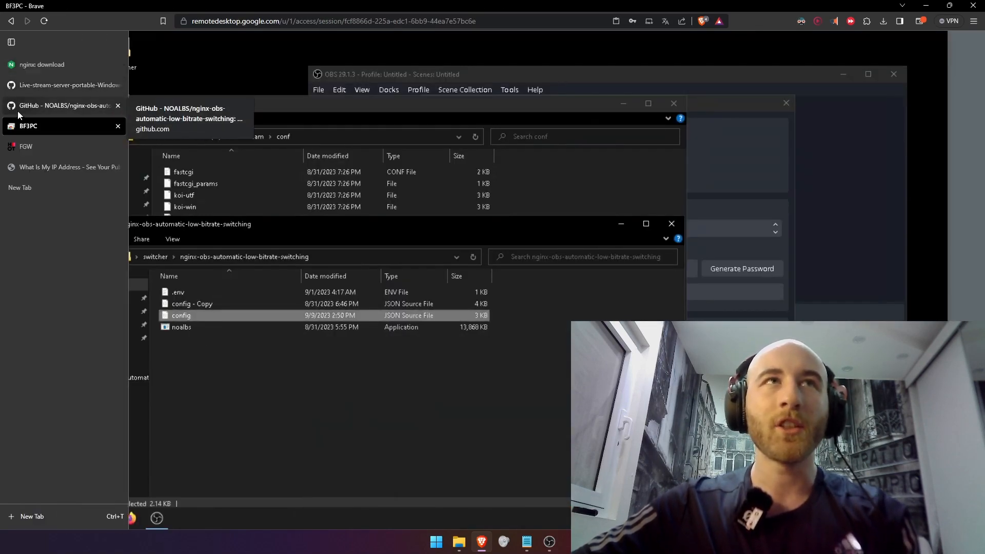
pyautogui.click(47, 105)
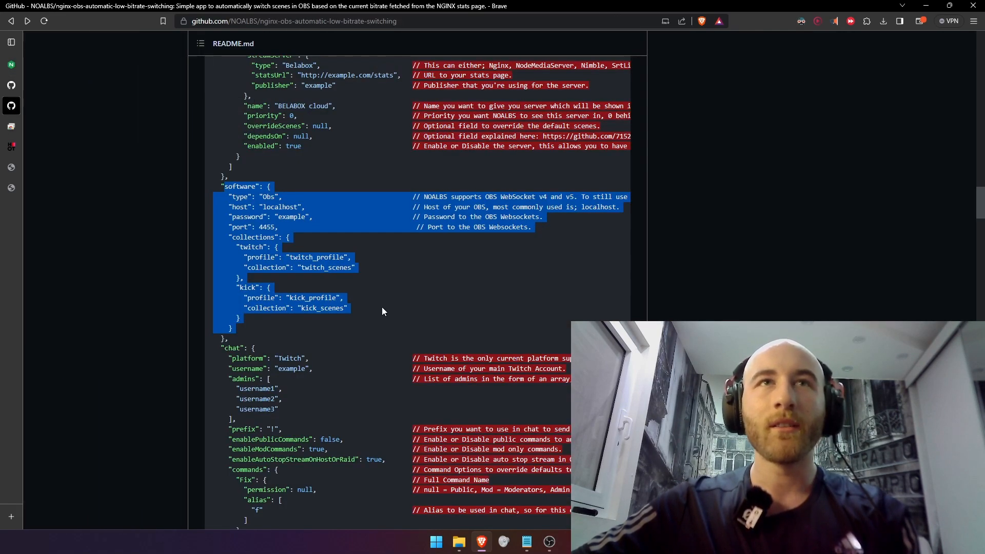
pyautogui.tripleClick(261, 215)
pyautogui.click(266, 226)
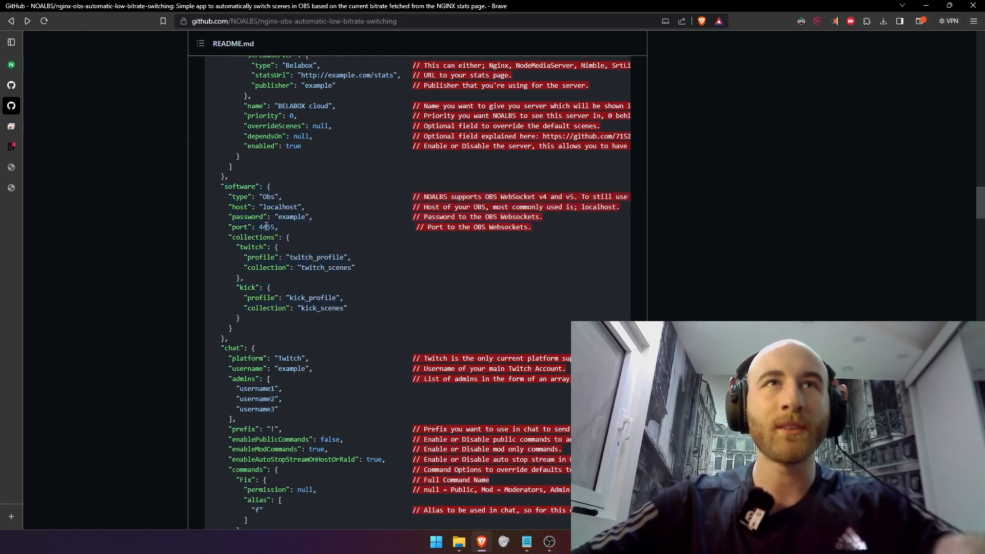
pyautogui.tripleClick(266, 227)
pyautogui.moveTo(266, 227); pyautogui.dragTo(249, 218)
pyautogui.click(12, 127)
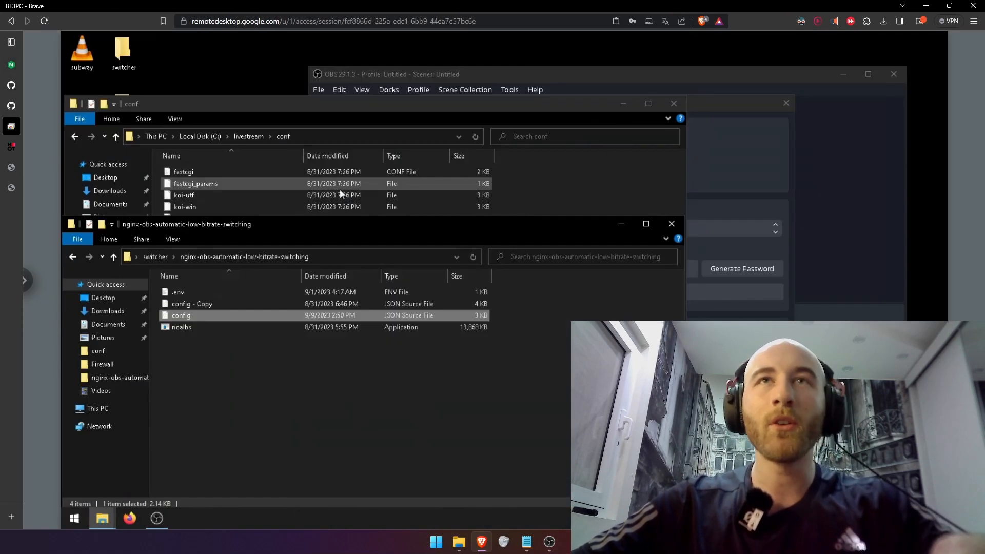
# Bring up the WebSocket Server Settings in OBS on the remote PC, view the connect info and close it
pyautogui.click(733, 159)
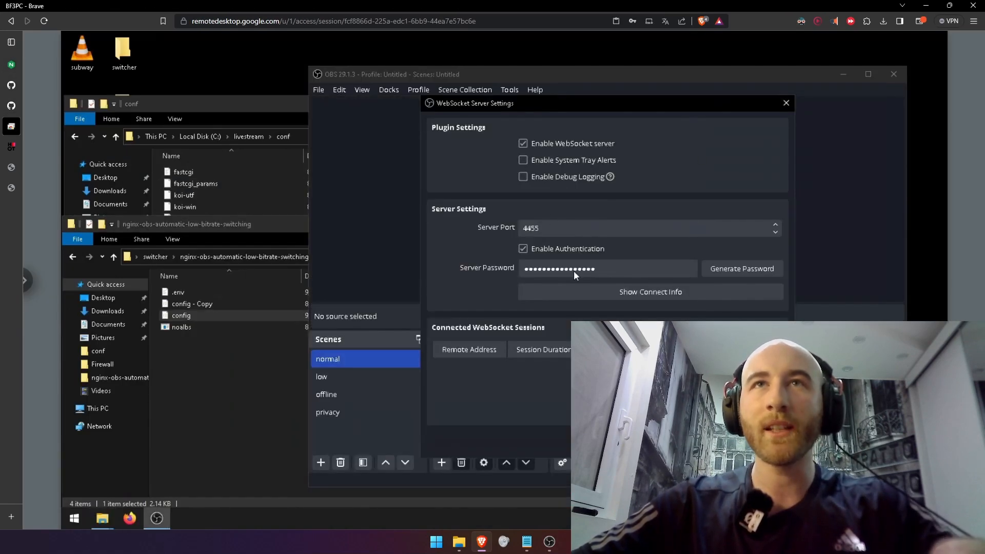
pyautogui.click(667, 291)
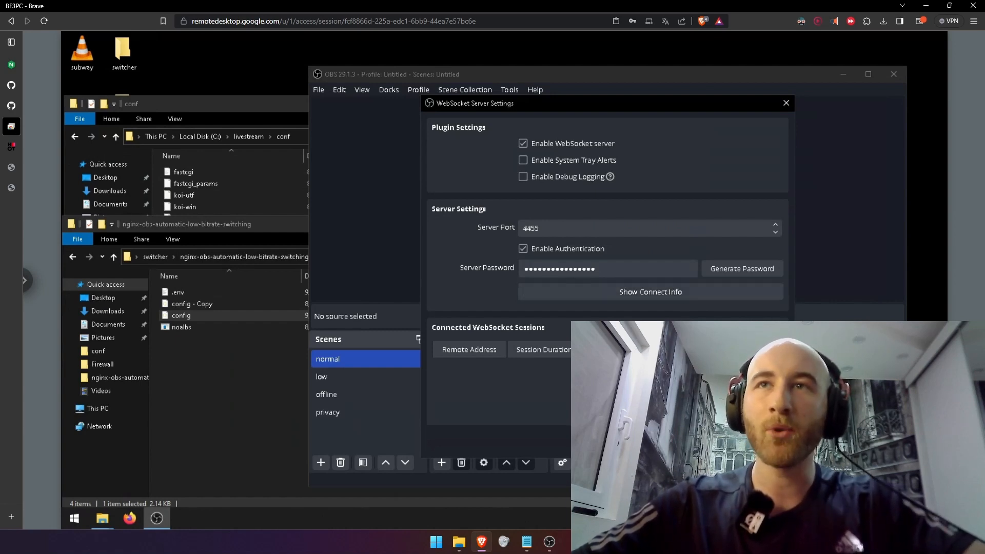
pyautogui.click(711, 442)
# Compare the password, port and host entries in the software section of the README's example config
pyautogui.click(11, 106)
pyautogui.click(287, 221)
pyautogui.doubleClick(287, 219)
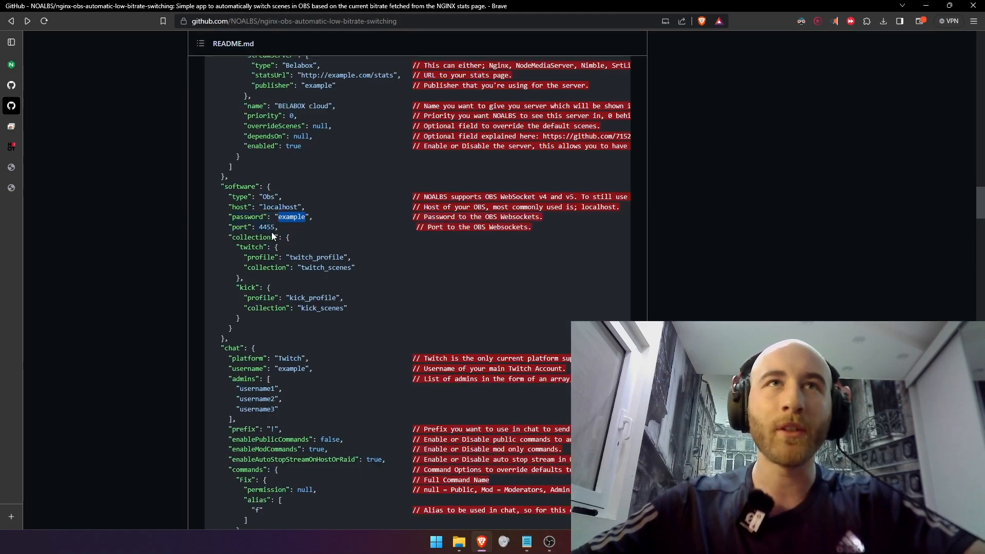
pyautogui.doubleClick(267, 227)
pyautogui.doubleClick(291, 217)
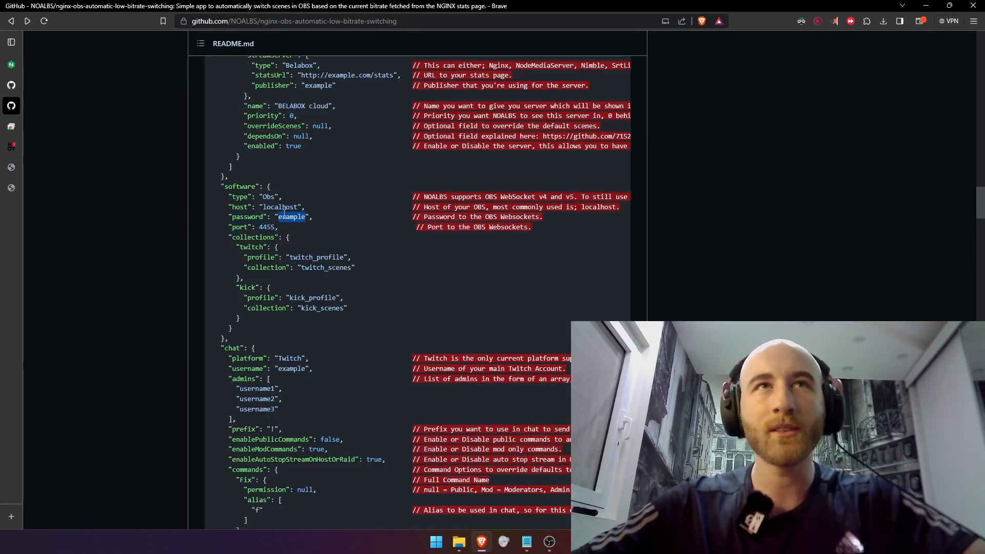
pyautogui.doubleClick(285, 208)
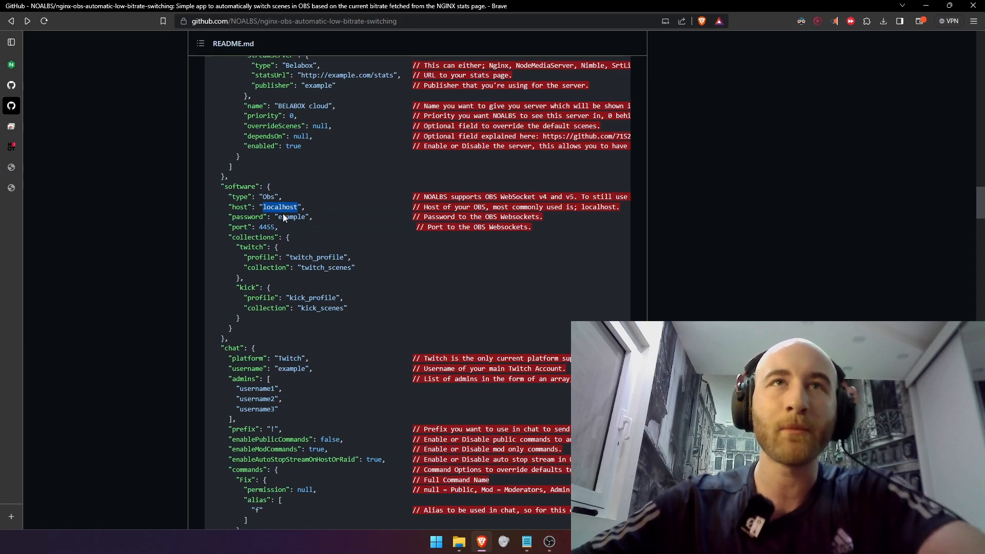
# Review the normal, low and offline switchingScenes entries in the README, and the streamServers block of config.json on the remote PC
pyautogui.scroll(5, 327, 314)
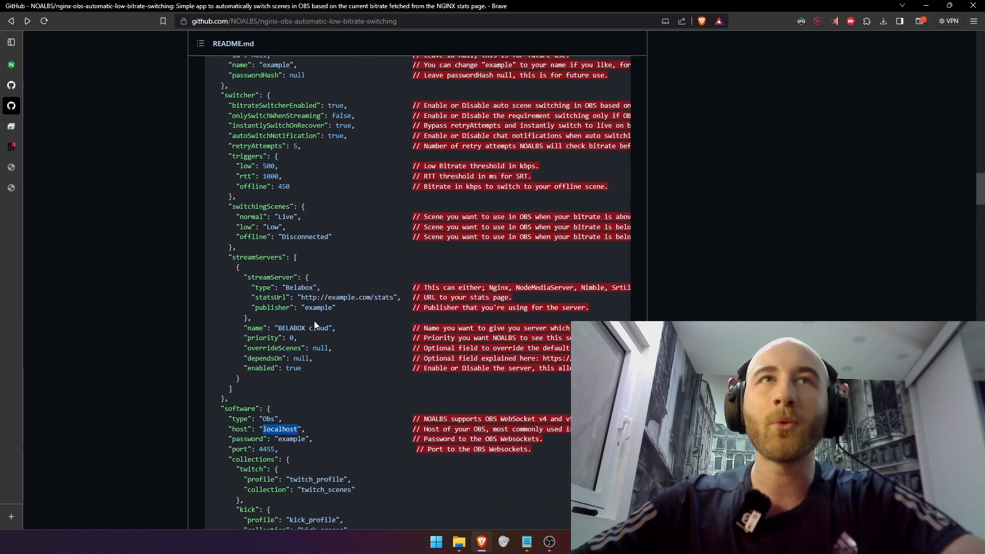
pyautogui.scroll(2, 314, 321)
pyautogui.scroll(-3, 271, 308)
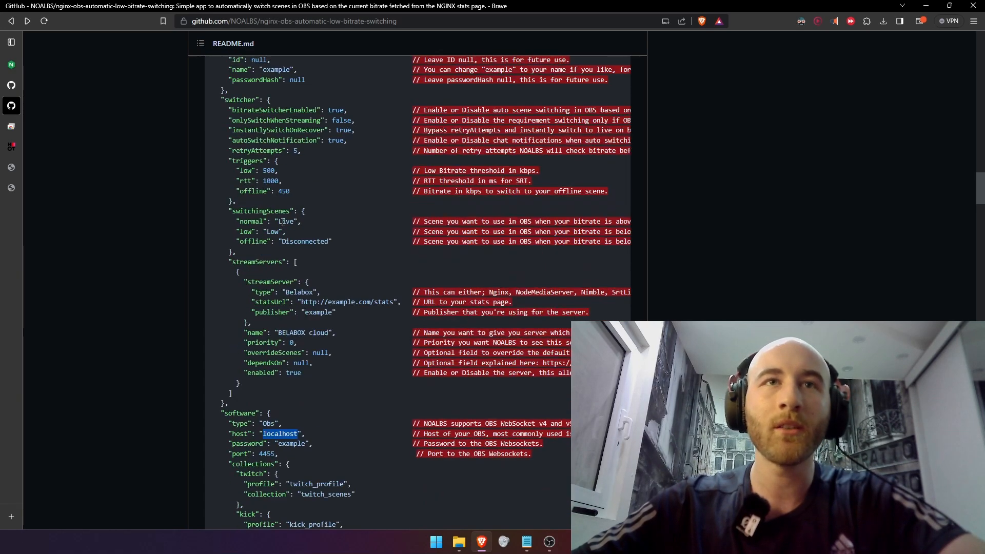
pyautogui.scroll(2, 225, 289)
pyautogui.moveTo(226, 289); pyautogui.dragTo(288, 314)
pyautogui.click(273, 311)
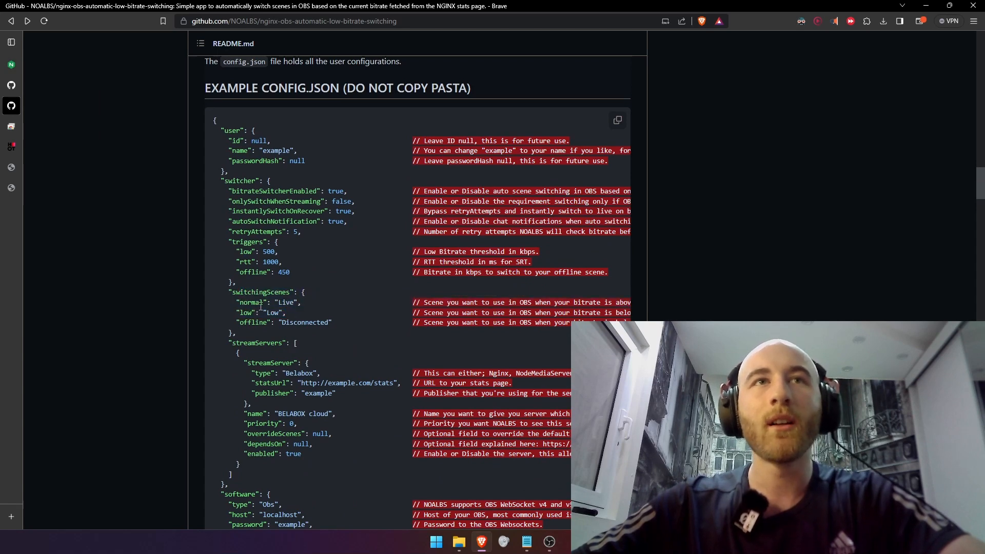
pyautogui.doubleClick(280, 302)
pyautogui.doubleClick(272, 312)
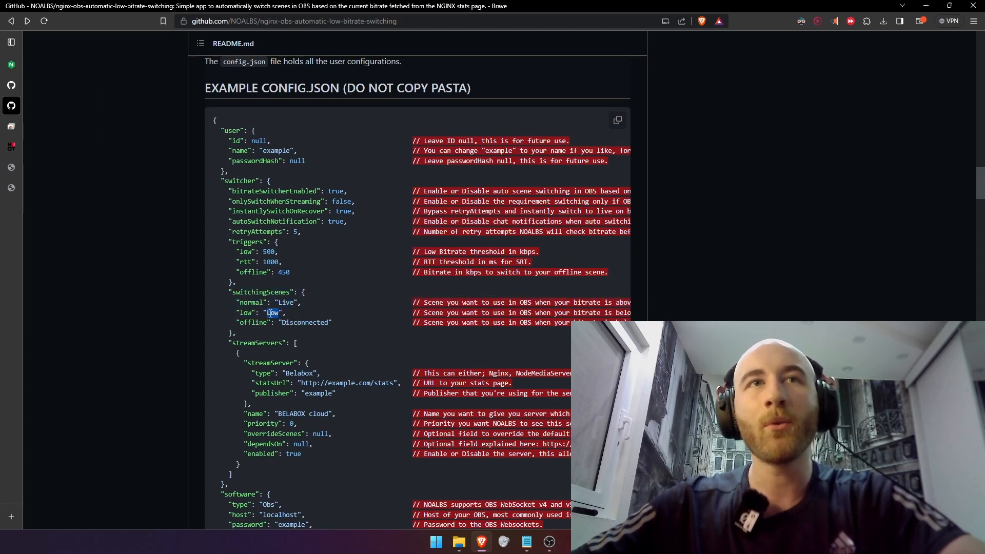
pyautogui.doubleClick(304, 325)
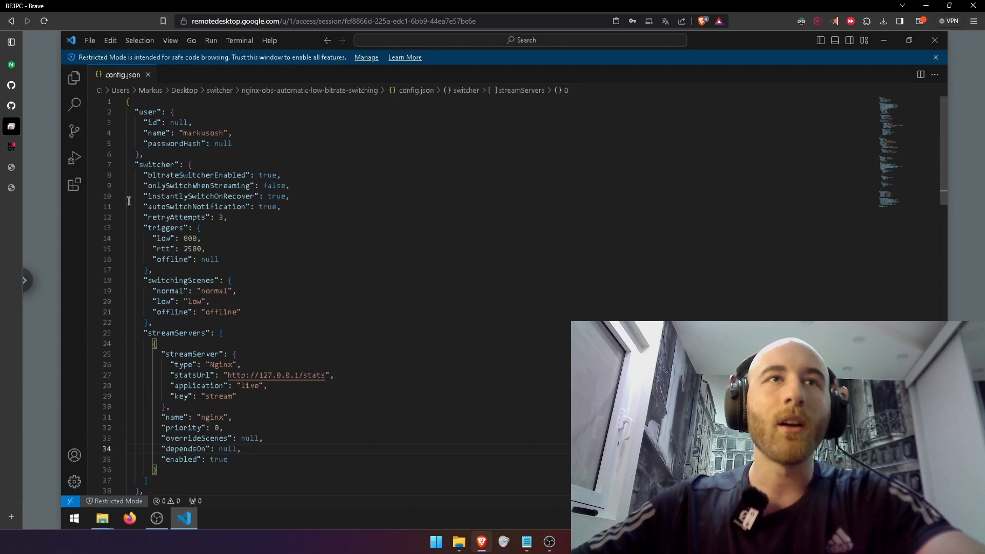
pyautogui.moveTo(148, 334); pyautogui.dragTo(192, 478)
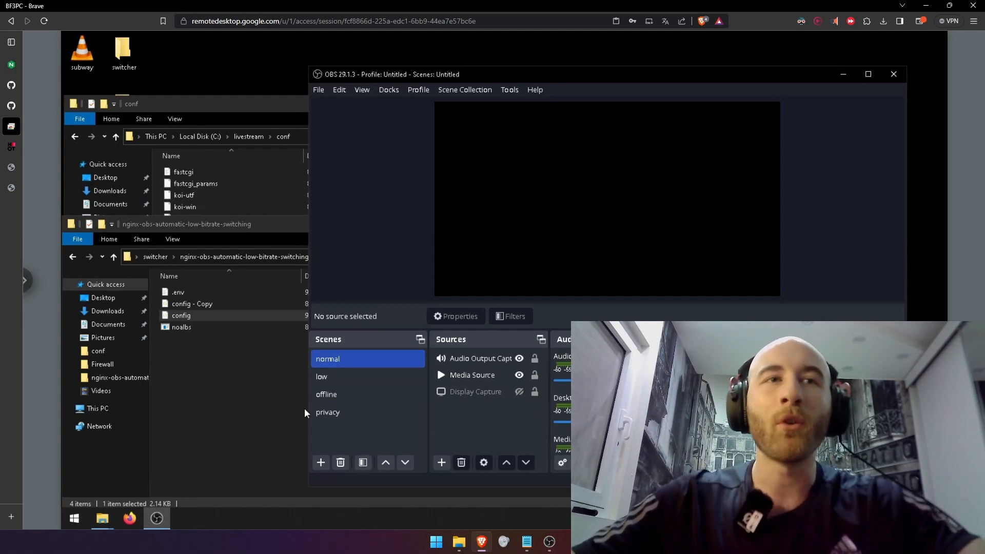
# Open the router's port forwarding rules and examine the ports, protocol and server IP of the nginx rule
pyautogui.click(545, 540)
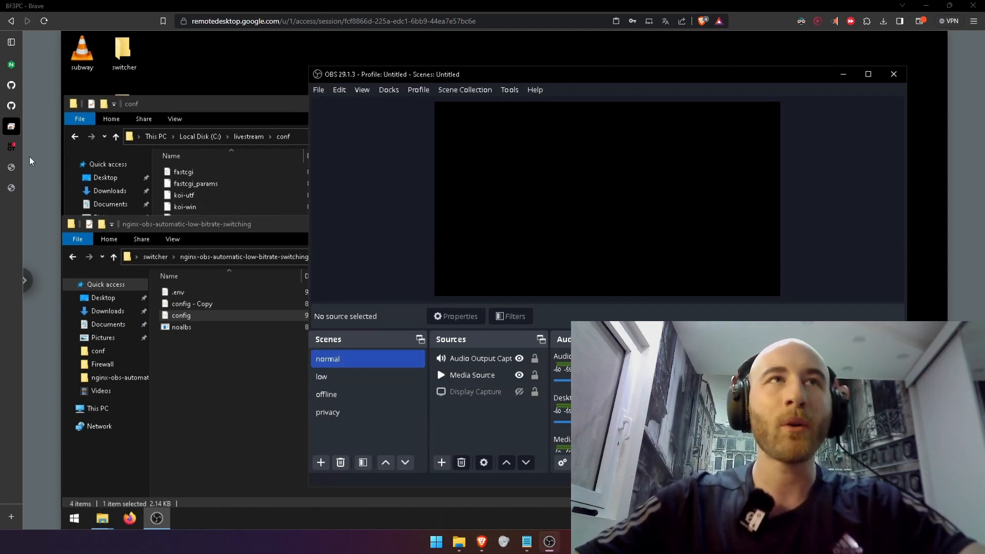
pyautogui.click(12, 147)
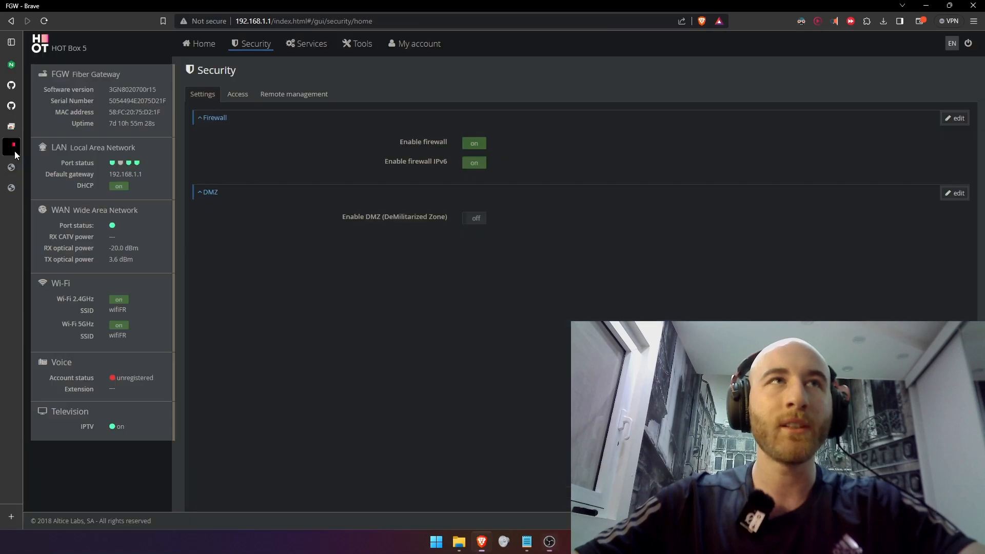
pyautogui.click(249, 95)
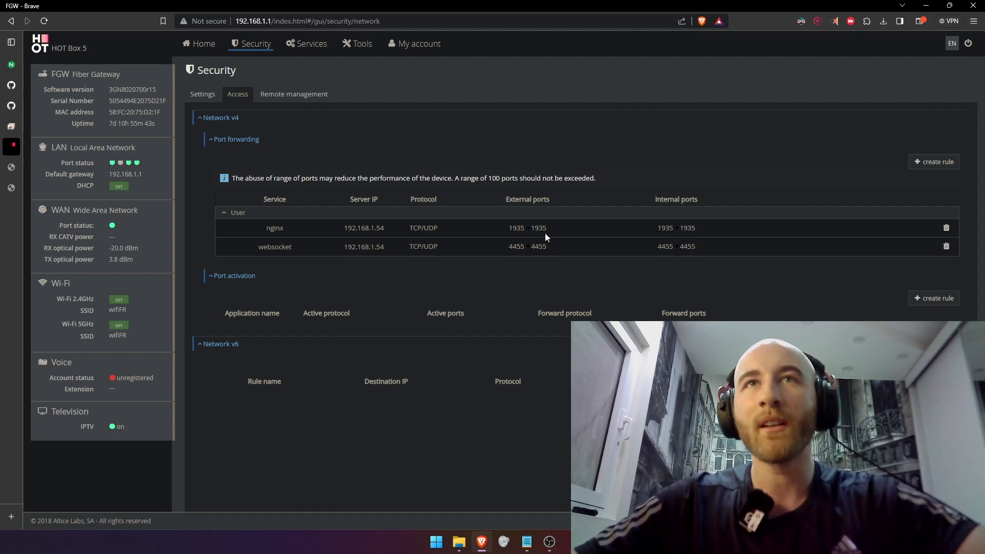
pyautogui.moveTo(513, 229); pyautogui.dragTo(687, 227)
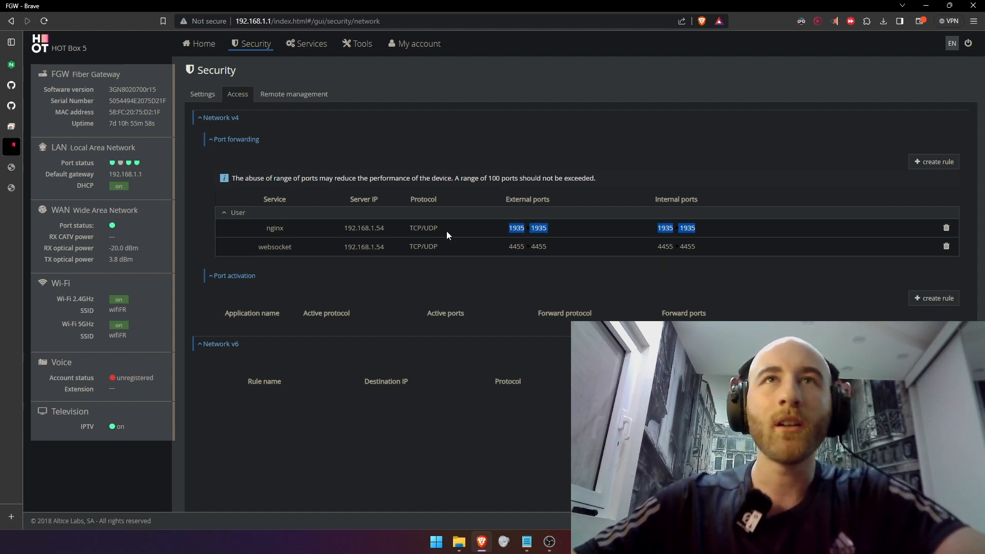
pyautogui.moveTo(409, 229); pyautogui.dragTo(438, 229)
pyautogui.click(402, 234)
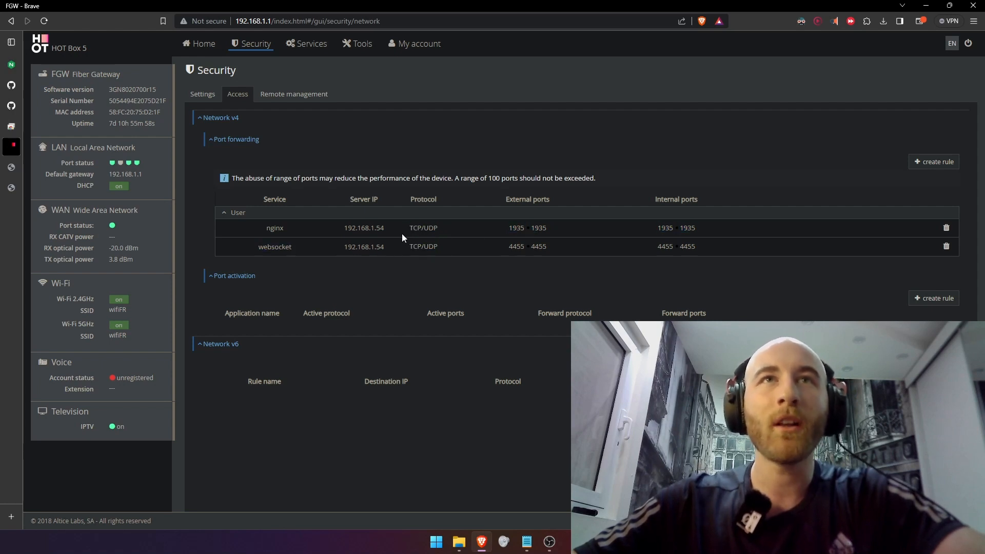
pyautogui.doubleClick(355, 227)
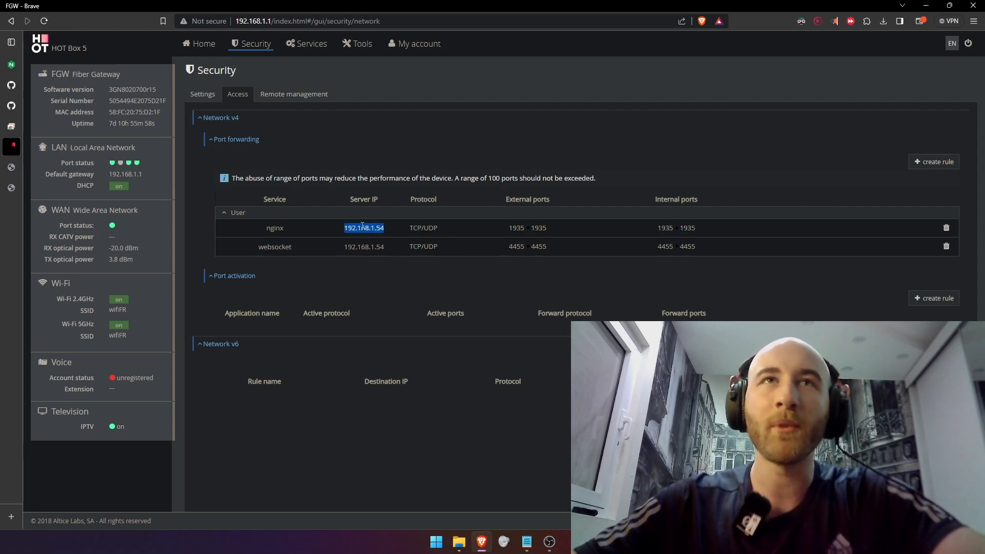
# Open the COMODO firewall settings on the remote PC and look through the application rules for the NGINX entry
pyautogui.click(12, 126)
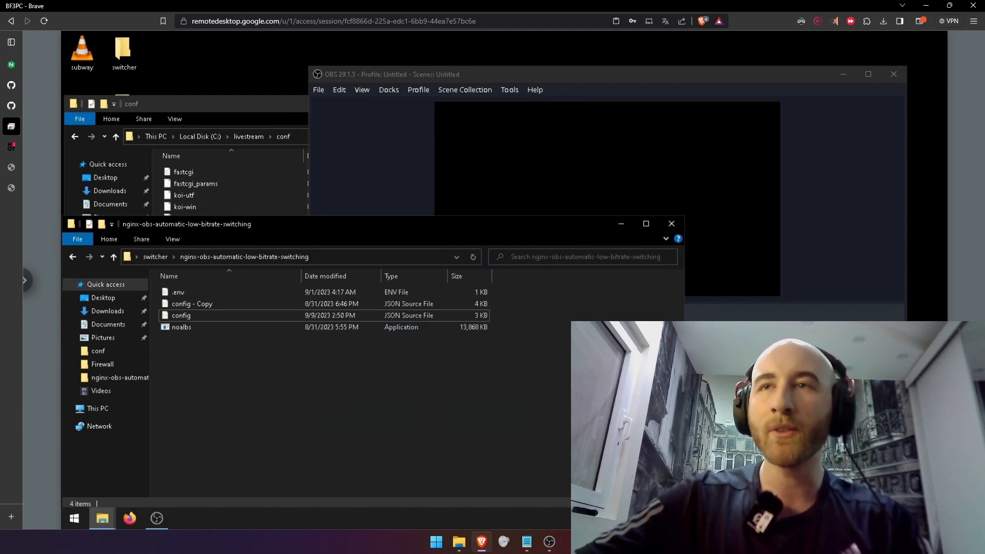
pyautogui.click(821, 518)
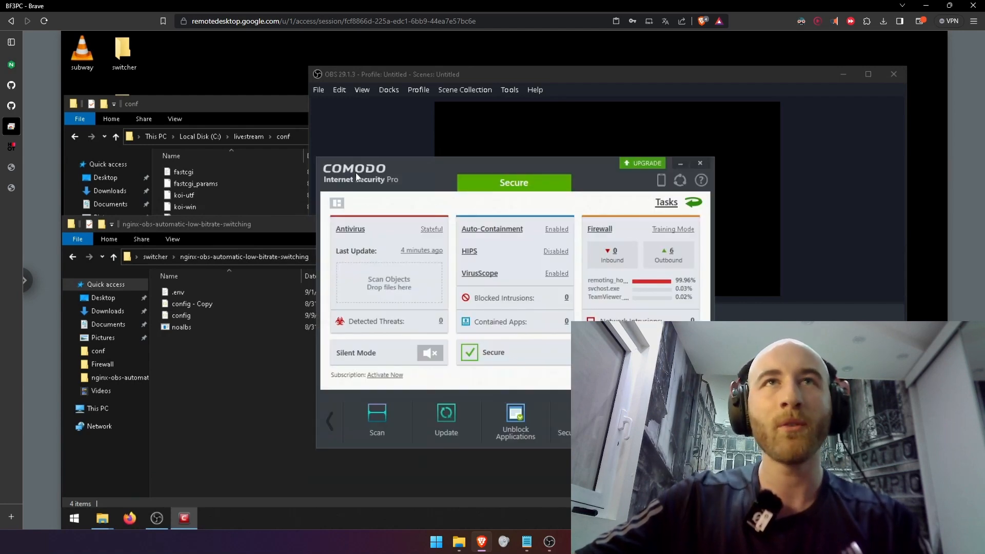
pyautogui.click(599, 234)
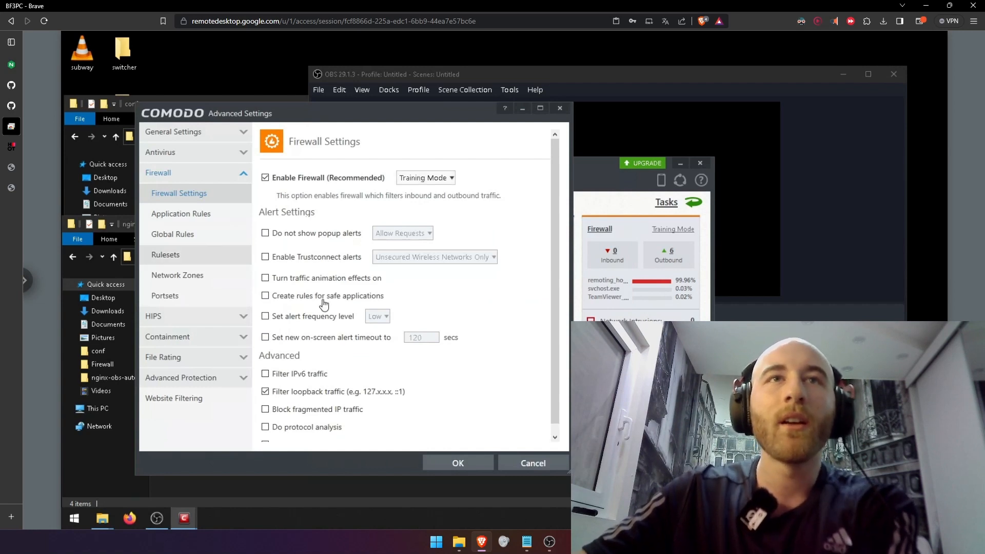
pyautogui.scroll(-2, 553, 236)
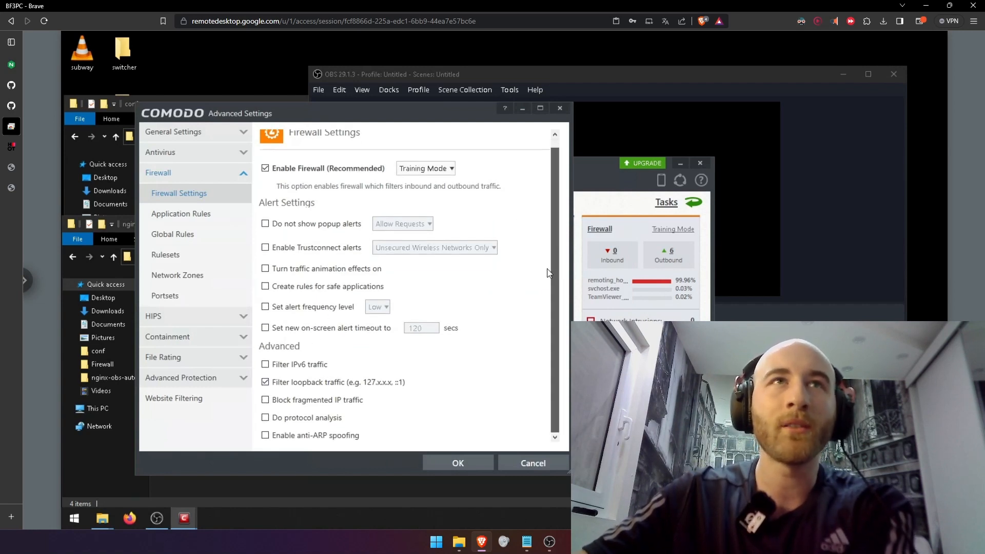
pyautogui.click(181, 214)
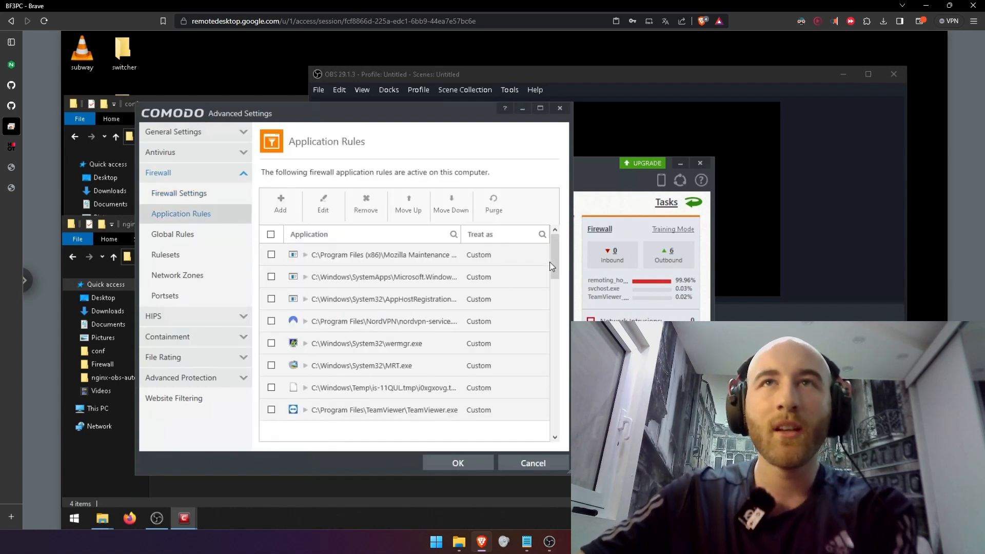
pyautogui.moveTo(554, 264); pyautogui.dragTo(567, 405)
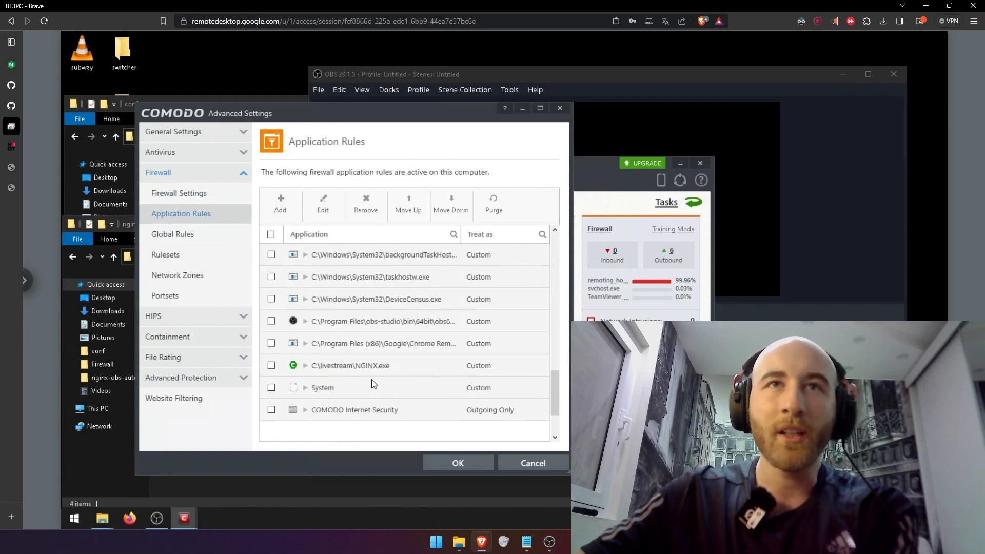
# Inspect the custom ruleset of the nginx-obs-automatic-low-bitrate application rule and the protocol options offered for an added firewall rule
pyautogui.click(393, 363)
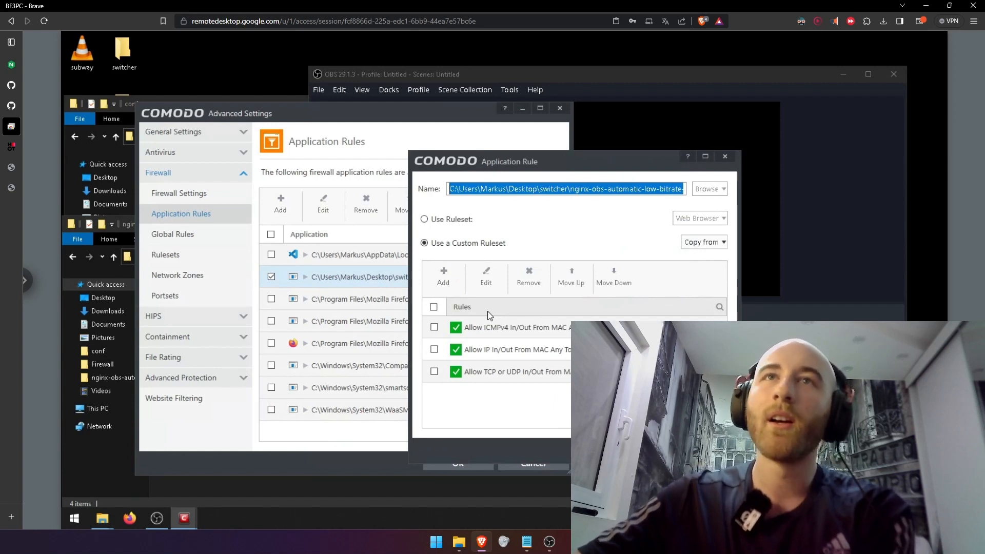
pyautogui.click(504, 329)
pyautogui.click(444, 278)
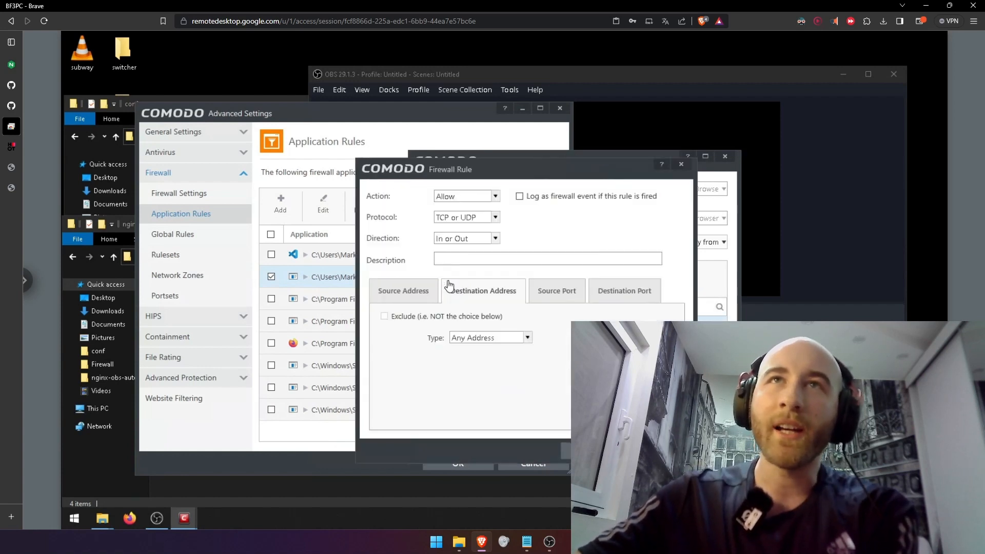
pyautogui.click(453, 218)
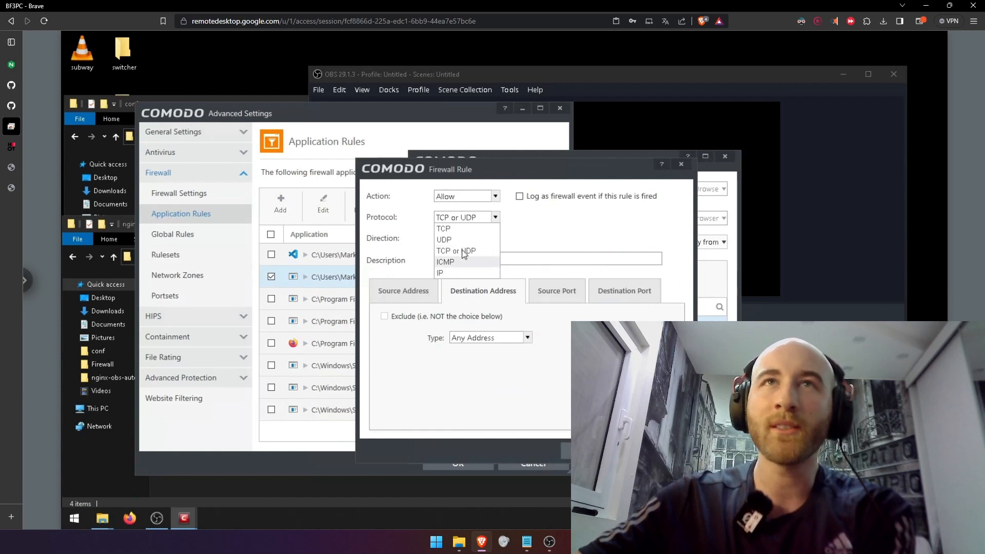
pyautogui.click(478, 228)
pyautogui.click(659, 451)
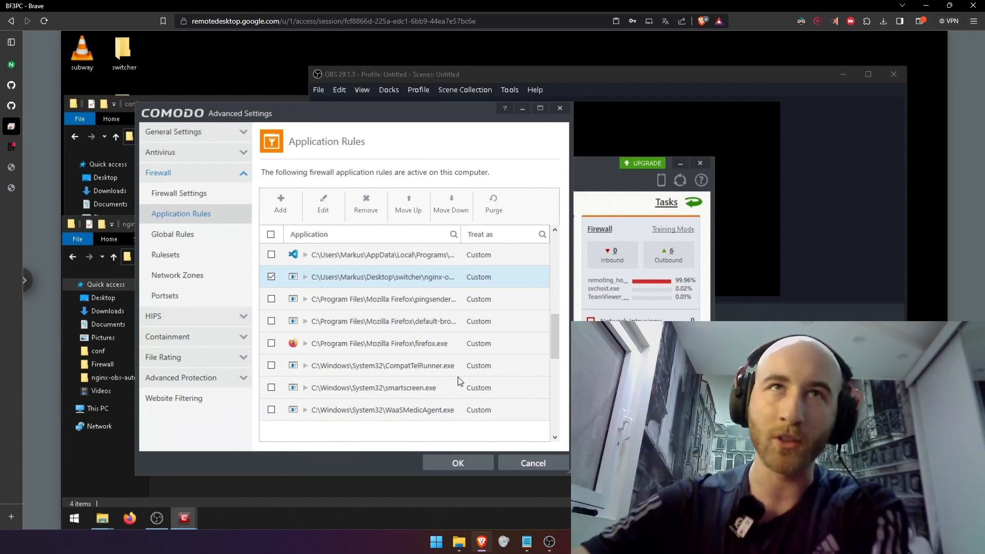
# Open the firewall's global rules and inspect the action, source address, destination address and IP details of the rule blocking incoming IP traffic
pyautogui.click(226, 234)
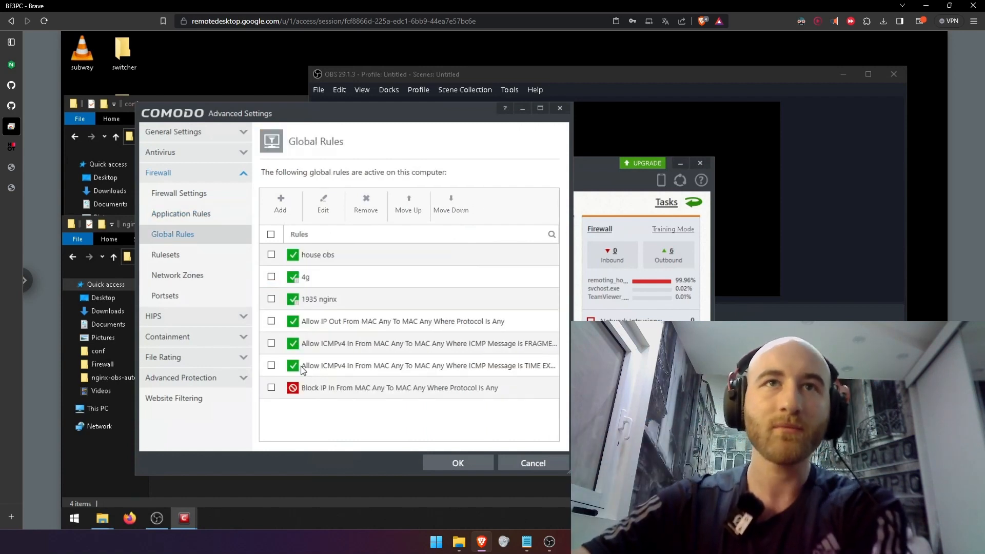
pyautogui.click(348, 397)
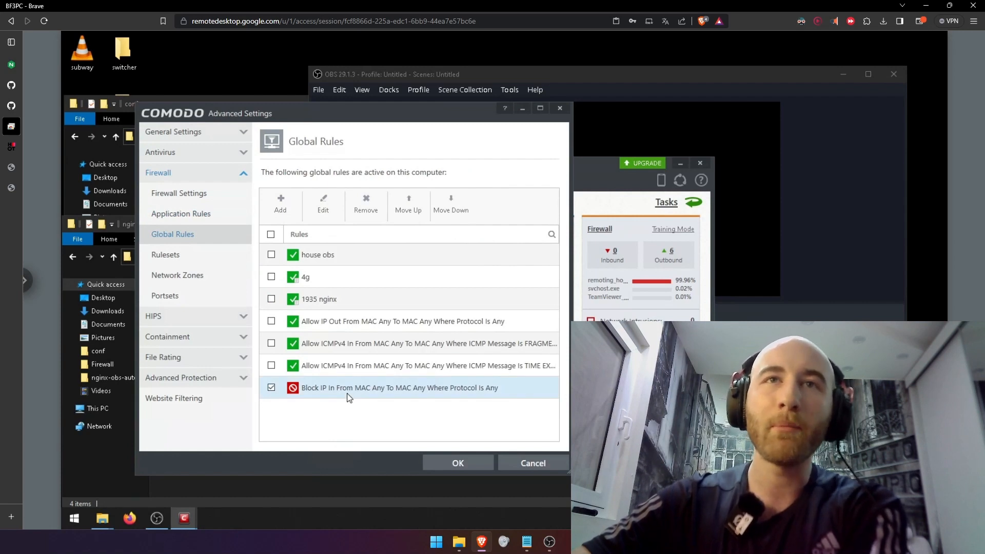
pyautogui.doubleClick(349, 397)
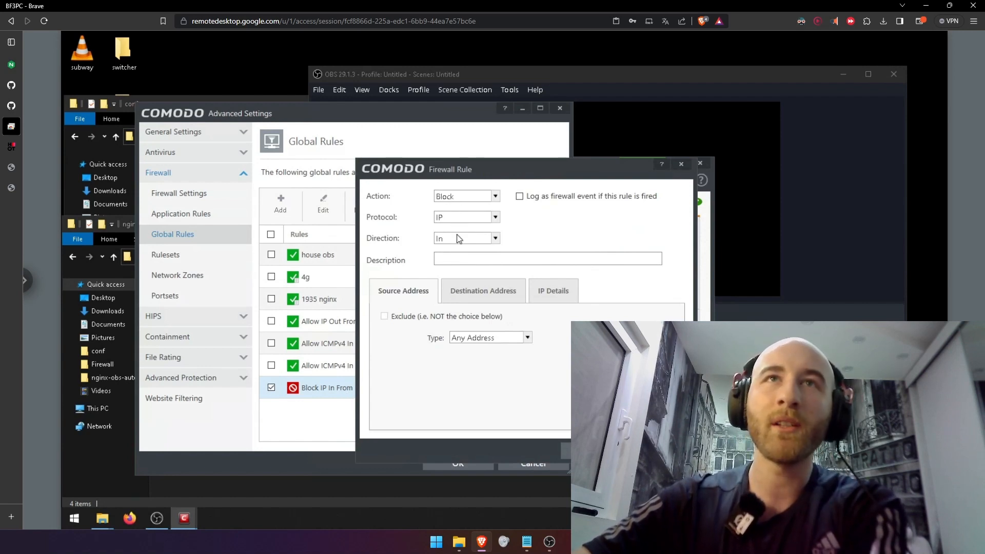
pyautogui.click(508, 291)
pyautogui.click(550, 293)
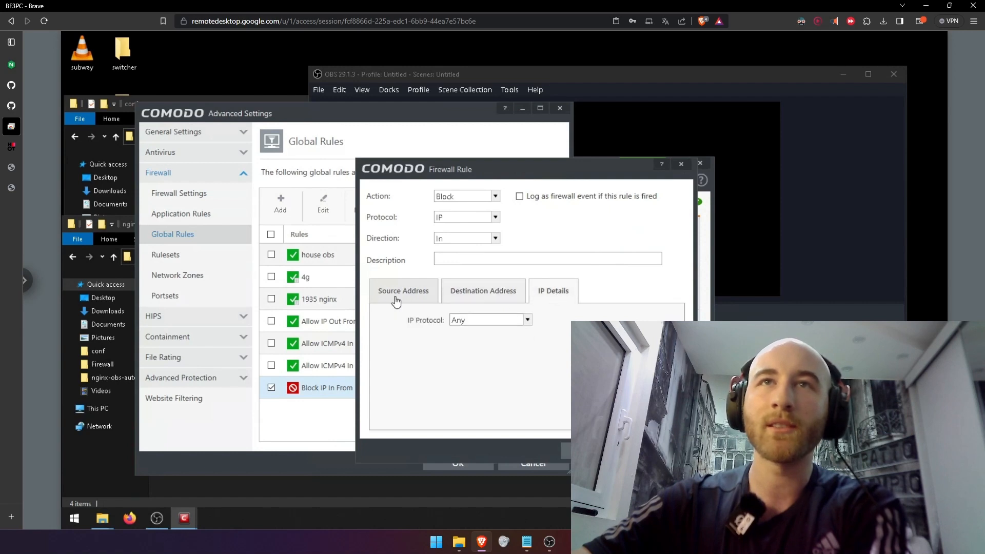
pyautogui.click(398, 295)
pyautogui.click(511, 295)
pyautogui.click(659, 451)
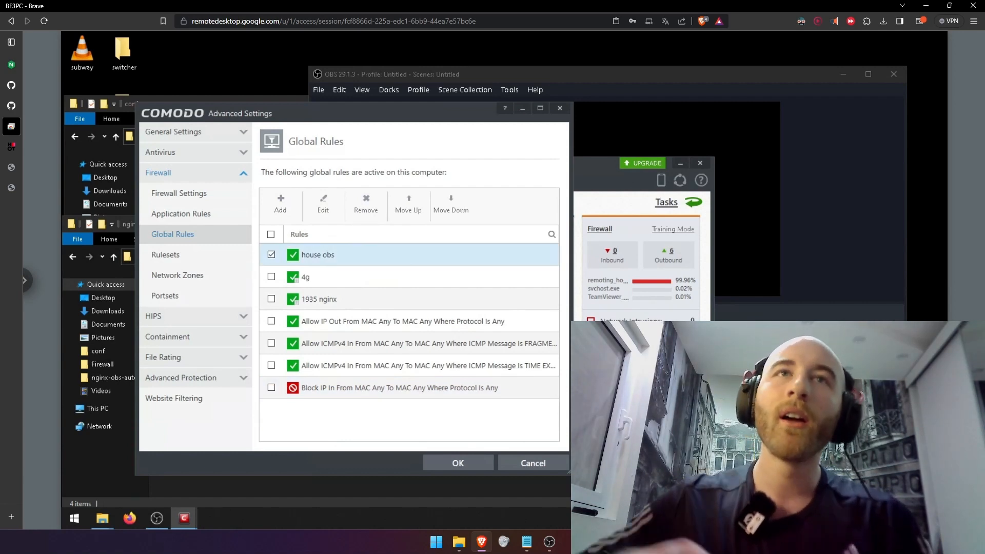
# Open the 4g global rule and examine its source address, destination address, source port and destination port settings
pyautogui.click(327, 284)
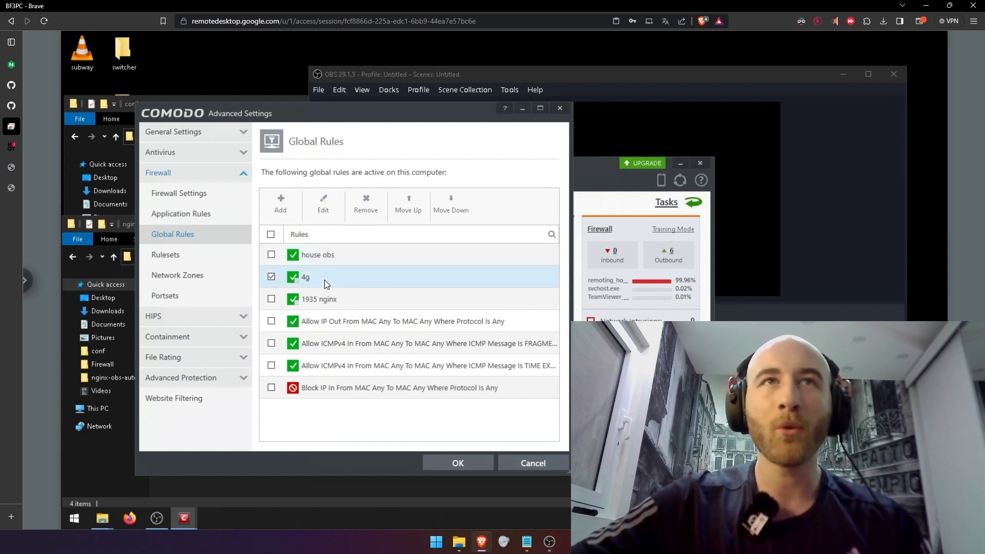
pyautogui.doubleClick(326, 284)
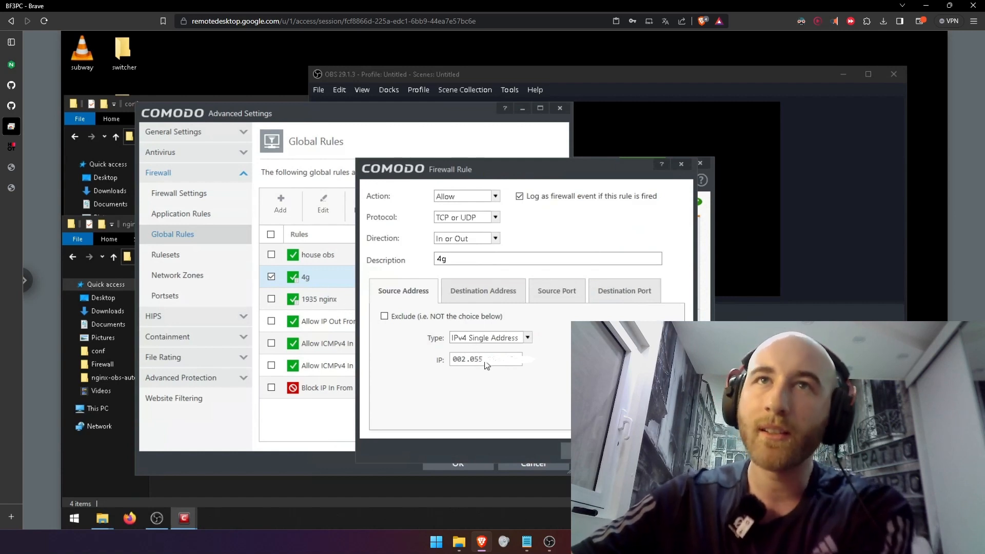
pyautogui.click(463, 296)
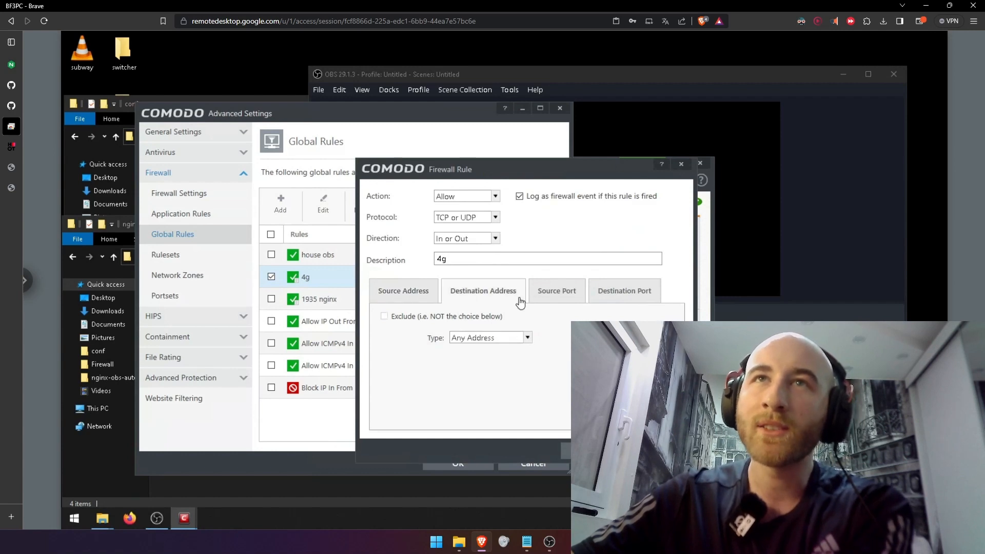
pyautogui.click(557, 298)
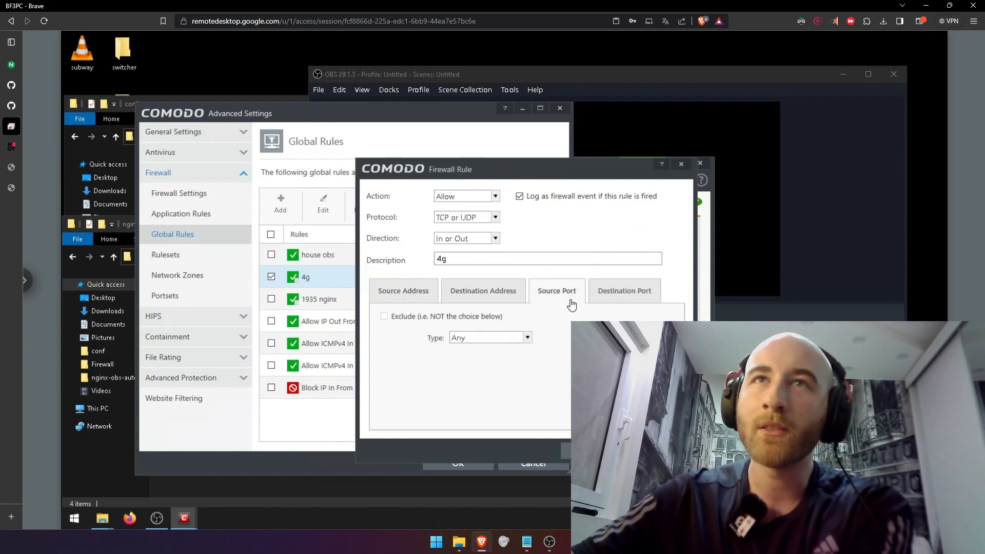
pyautogui.click(608, 297)
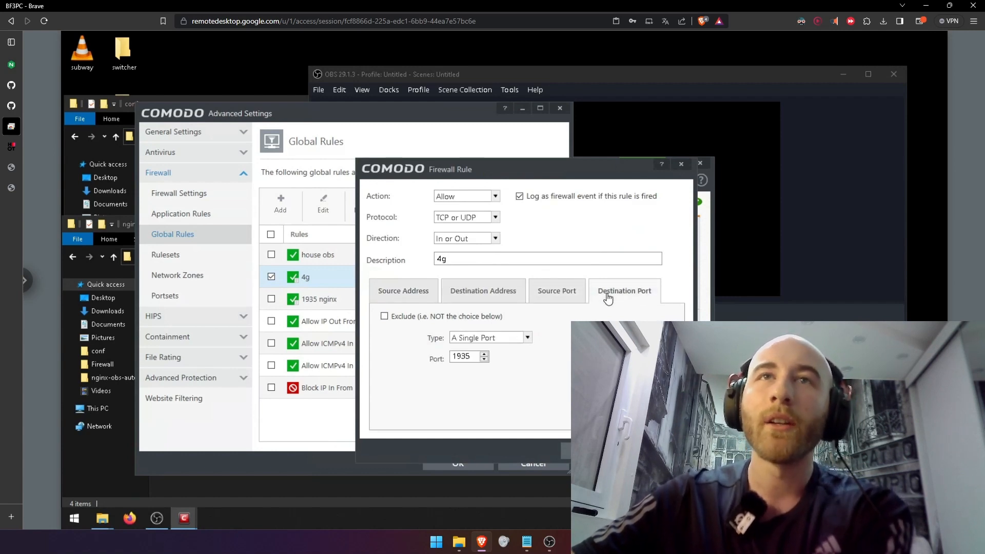
pyautogui.doubleClick(458, 358)
pyautogui.click(387, 291)
# Review the 4g rule's action, protocol, direction, description and source address, and close the rule and firewall settings without saving changes
pyautogui.click(466, 238)
pyautogui.click(469, 198)
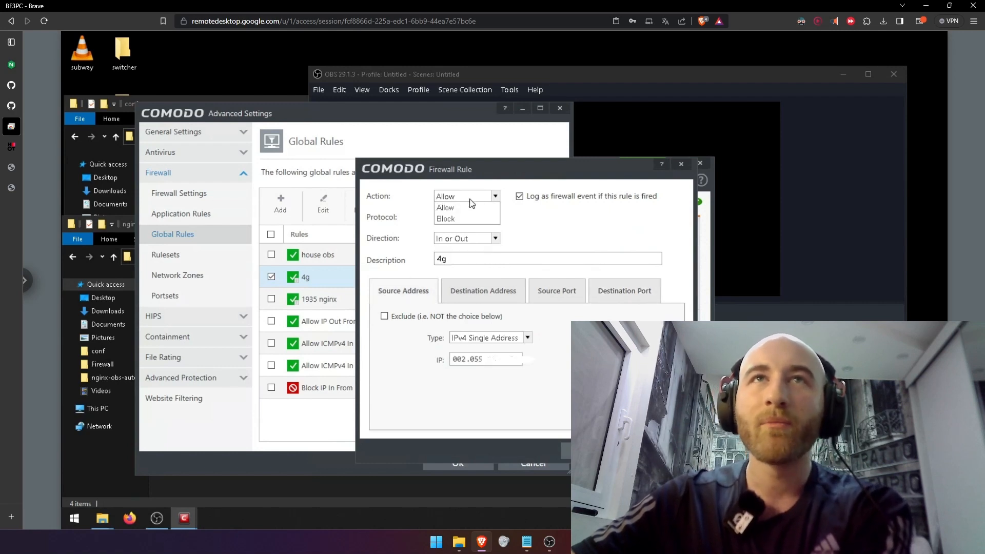
pyautogui.click(470, 199)
pyautogui.click(462, 215)
pyautogui.click(467, 249)
pyautogui.click(467, 243)
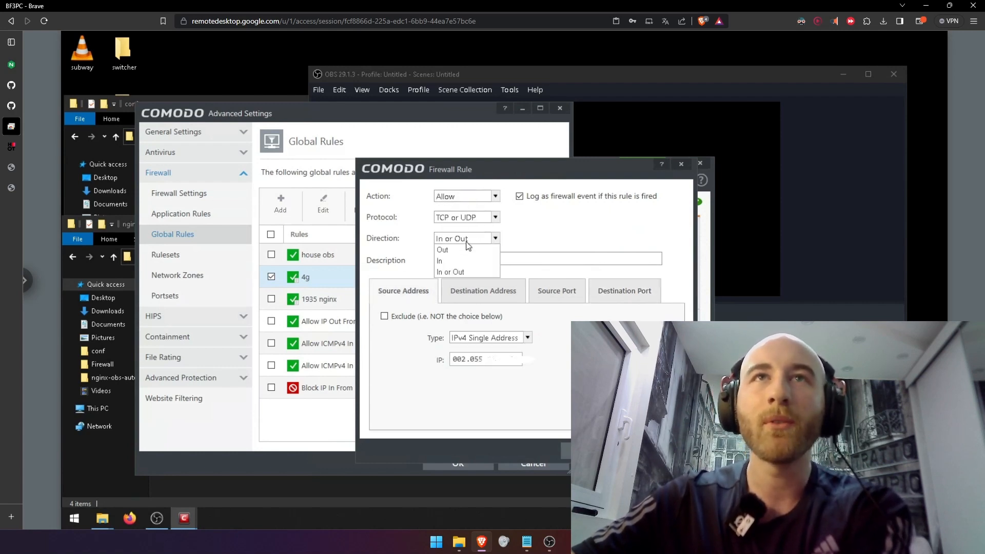
pyautogui.click(468, 241)
pyautogui.click(467, 261)
pyautogui.moveTo(467, 261); pyautogui.dragTo(323, 263)
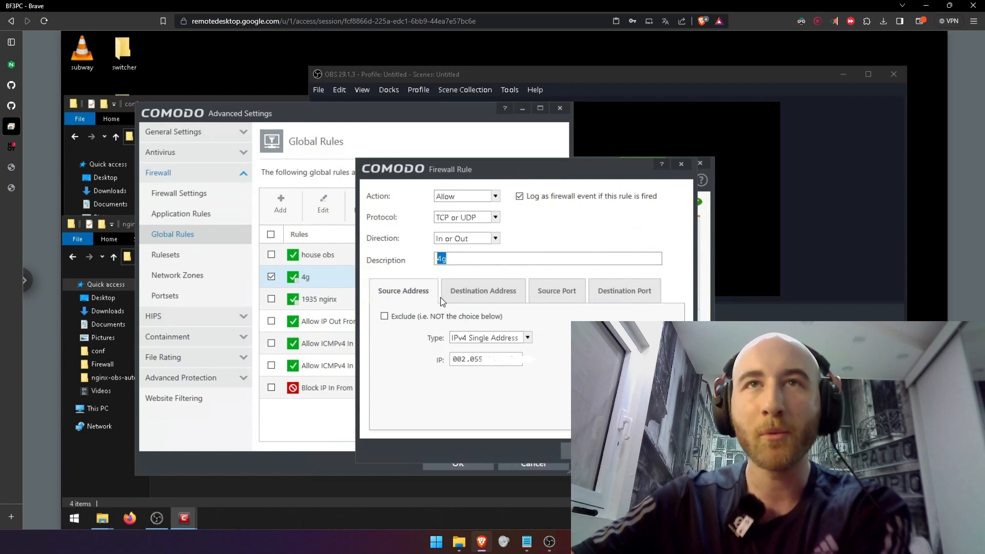
pyautogui.click(407, 297)
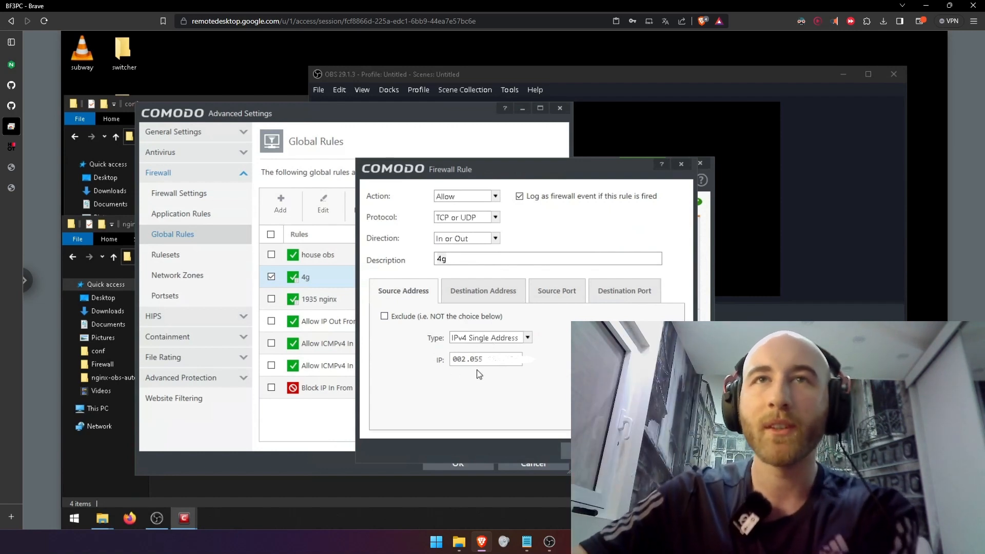
pyautogui.click(659, 451)
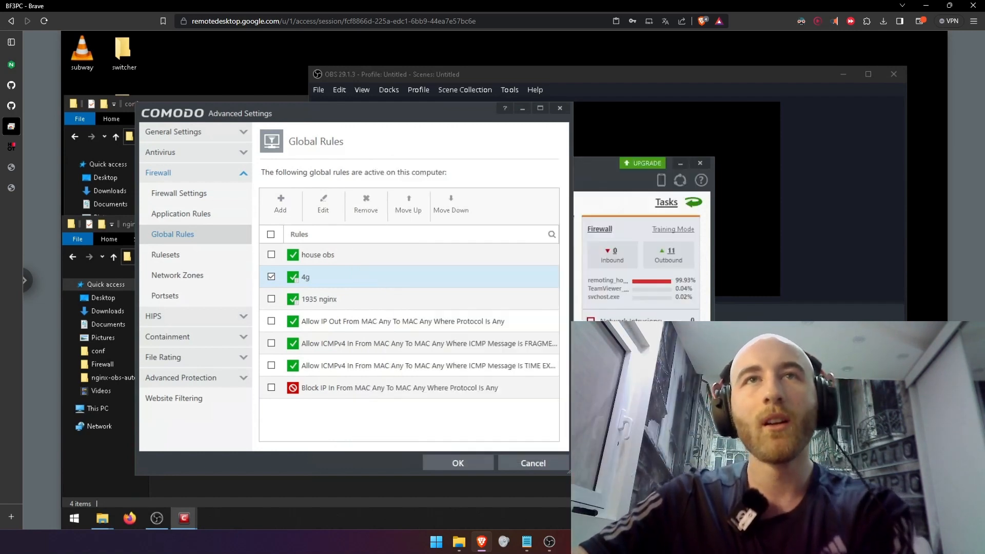
pyautogui.click(531, 464)
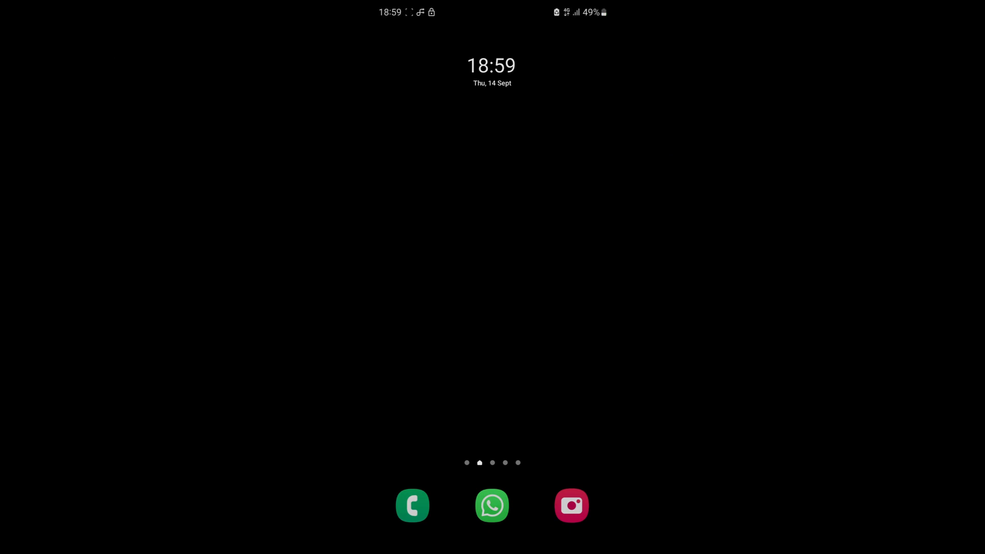
# Switch to the phone, open its notification panel and dismiss the music player notification
pyautogui.moveTo(420, 334); pyautogui.dragTo(420, 452)
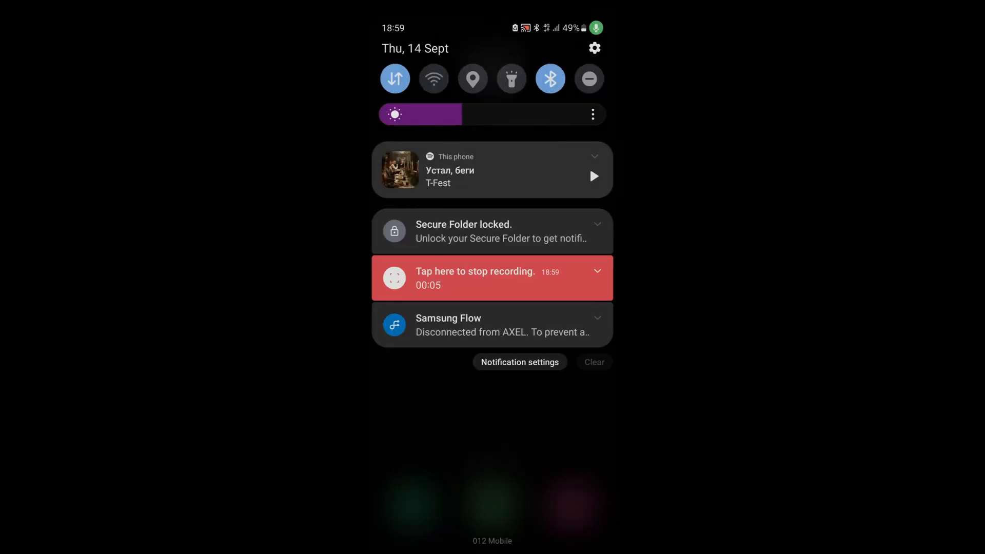
pyautogui.click(494, 221)
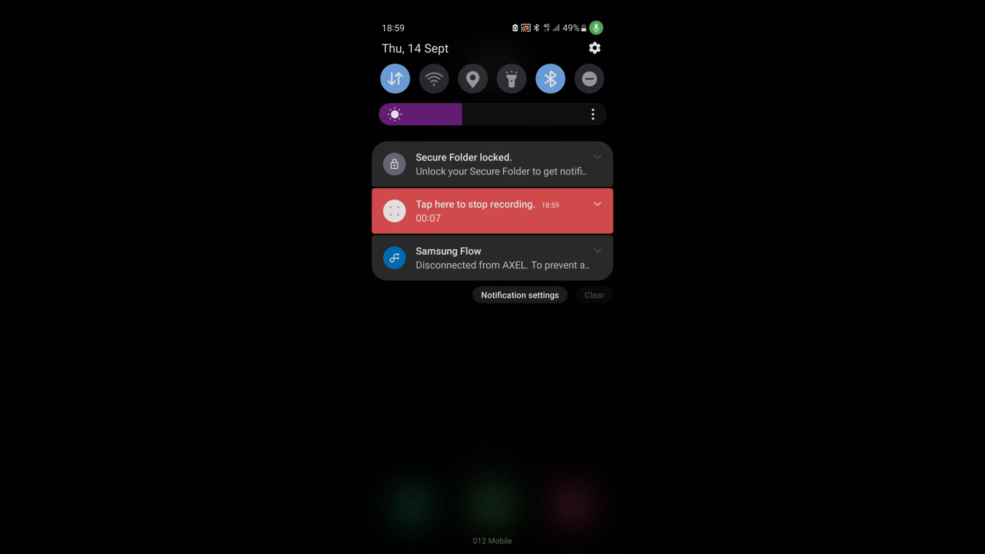